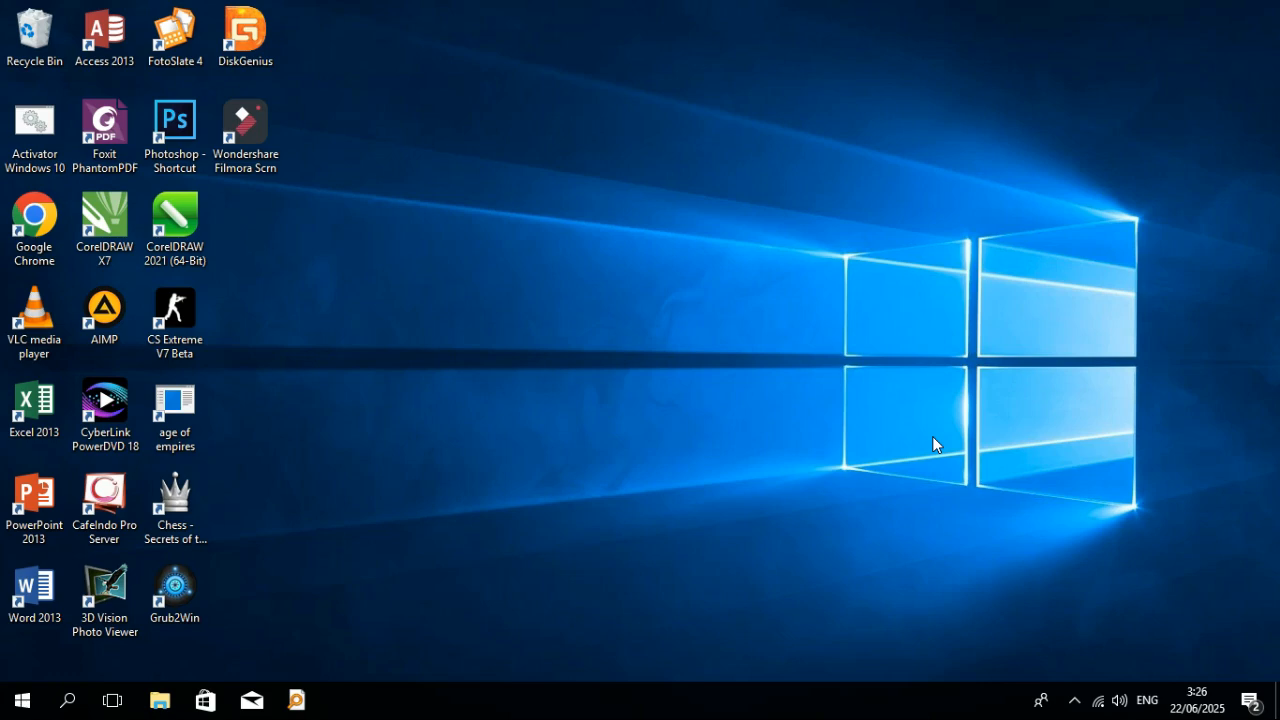
Switch to Everything, search the files for "winbo", and launch winbox.exe from the F:\berbagi file yuk folder.
{"action": "left_click", "coordinate": [68, 700]}
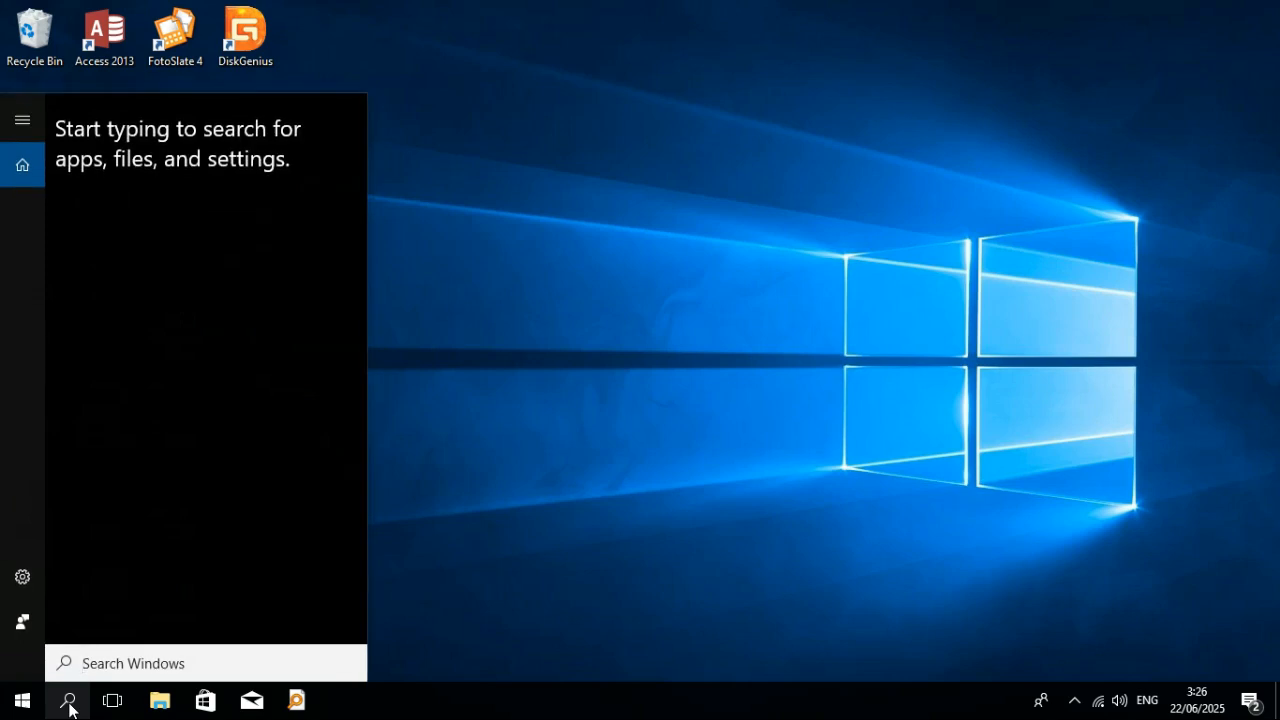
{"action": "left_click", "coordinate": [296, 700]}
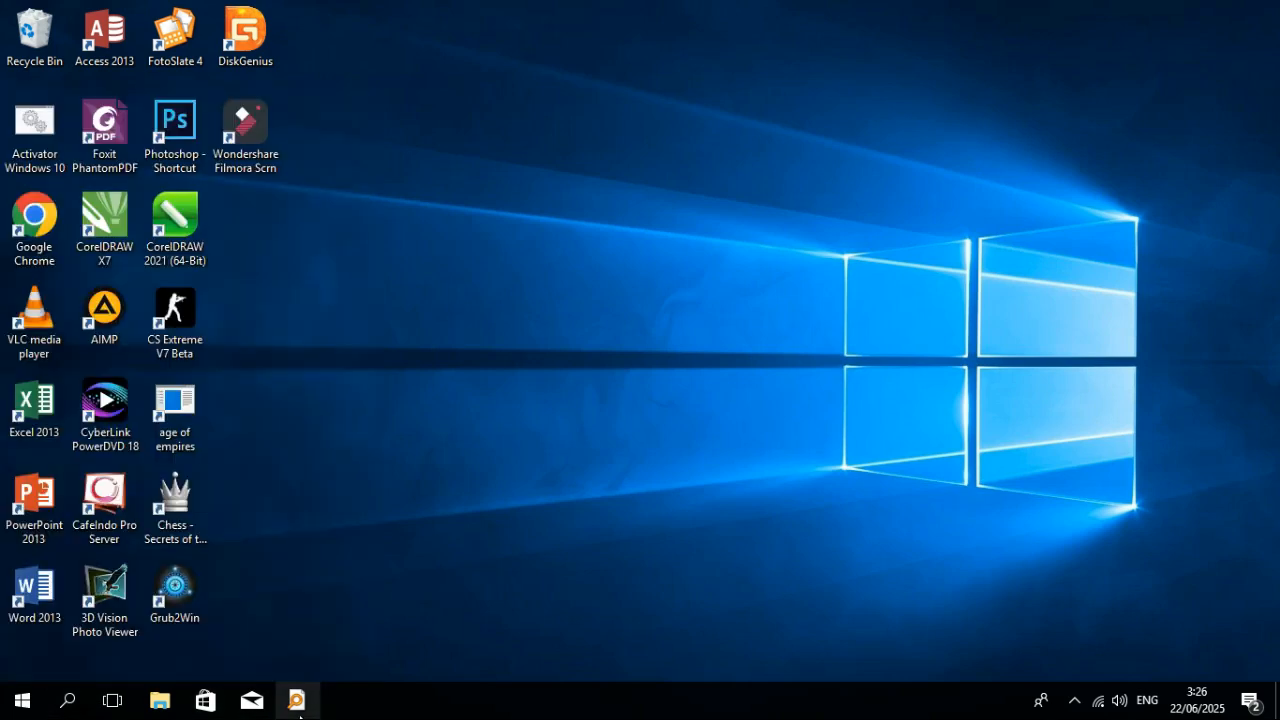
{"action": "type", "text": "w"}
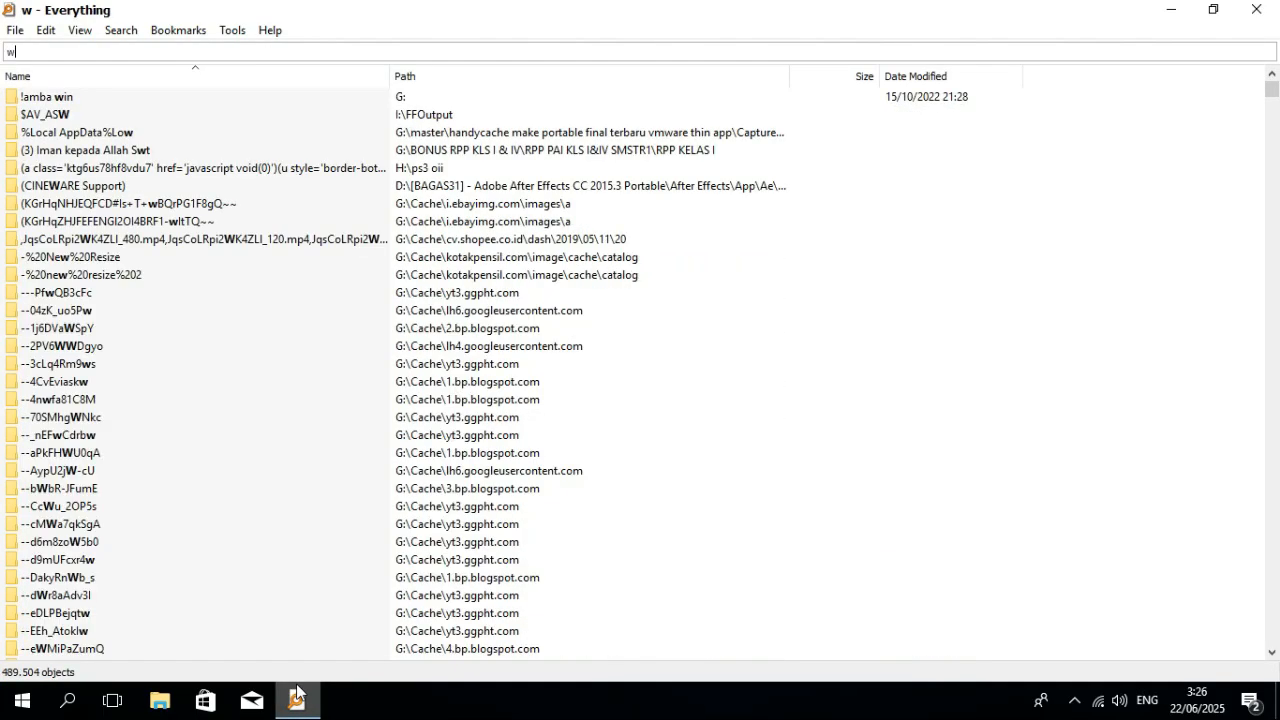
{"action": "type", "text": "inbo"}
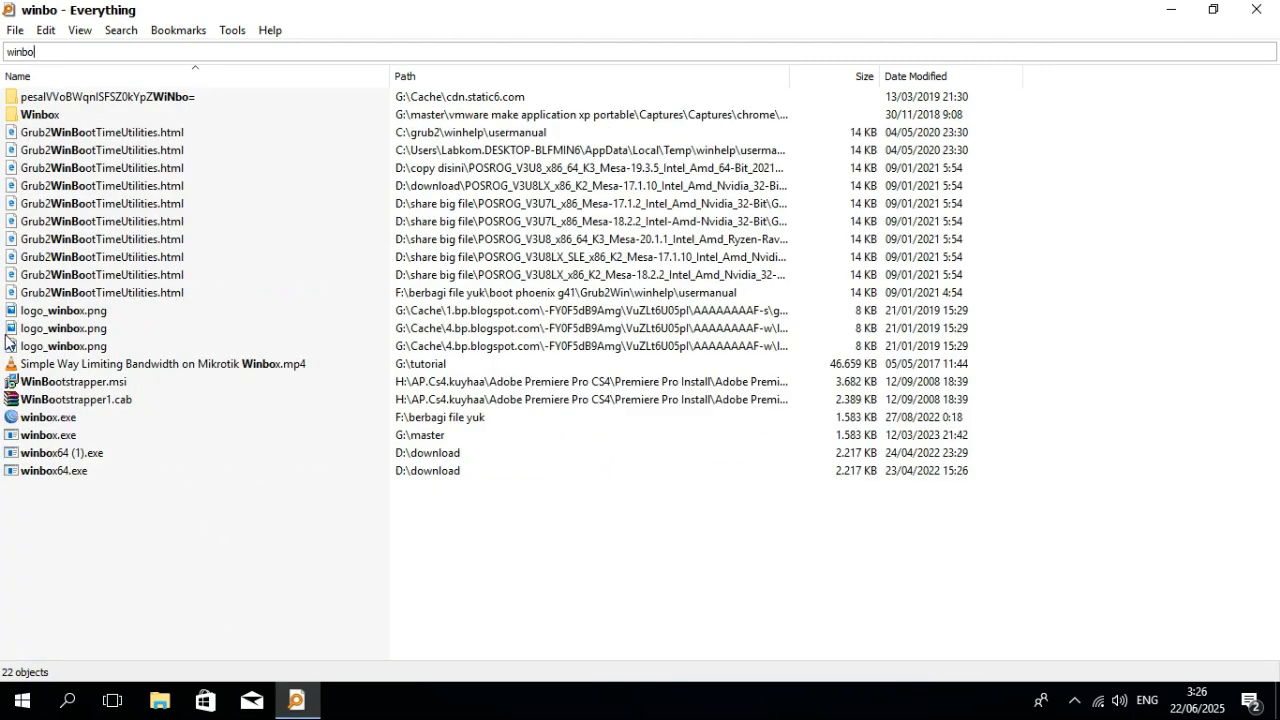
{"action": "double_click", "coordinate": [52, 419]}
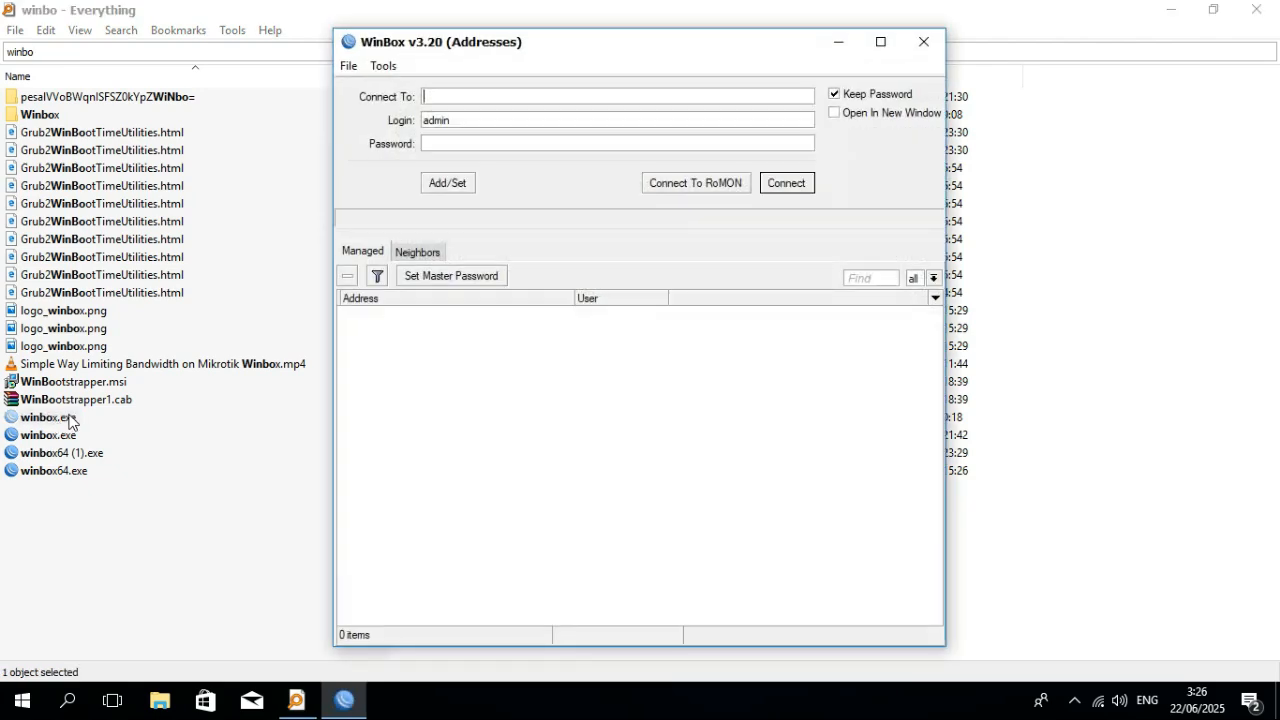
Refresh the neighbor list, connect to the discovered MikroTik RB941-2nD router by its MAC address as admin, and maximize the session window.
{"action": "left_click", "coordinate": [410, 262]}
{"action": "left_click", "coordinate": [397, 284]}
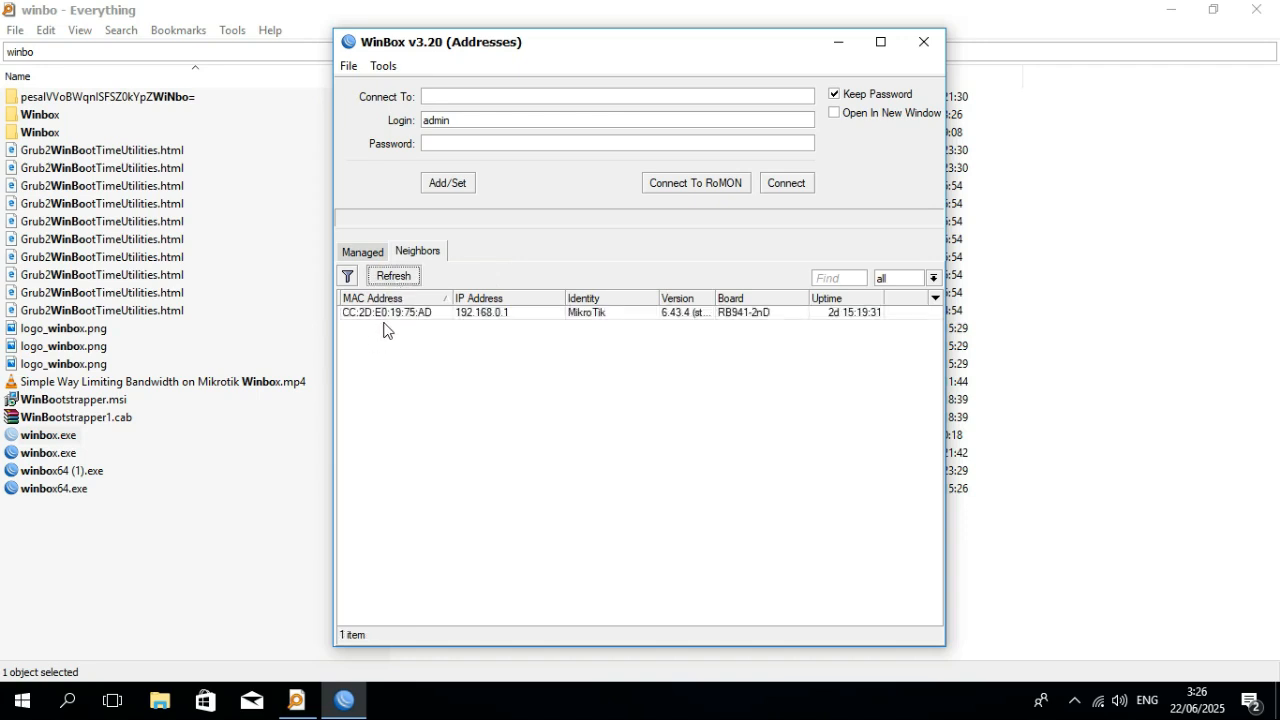
{"action": "left_click", "coordinate": [395, 314]}
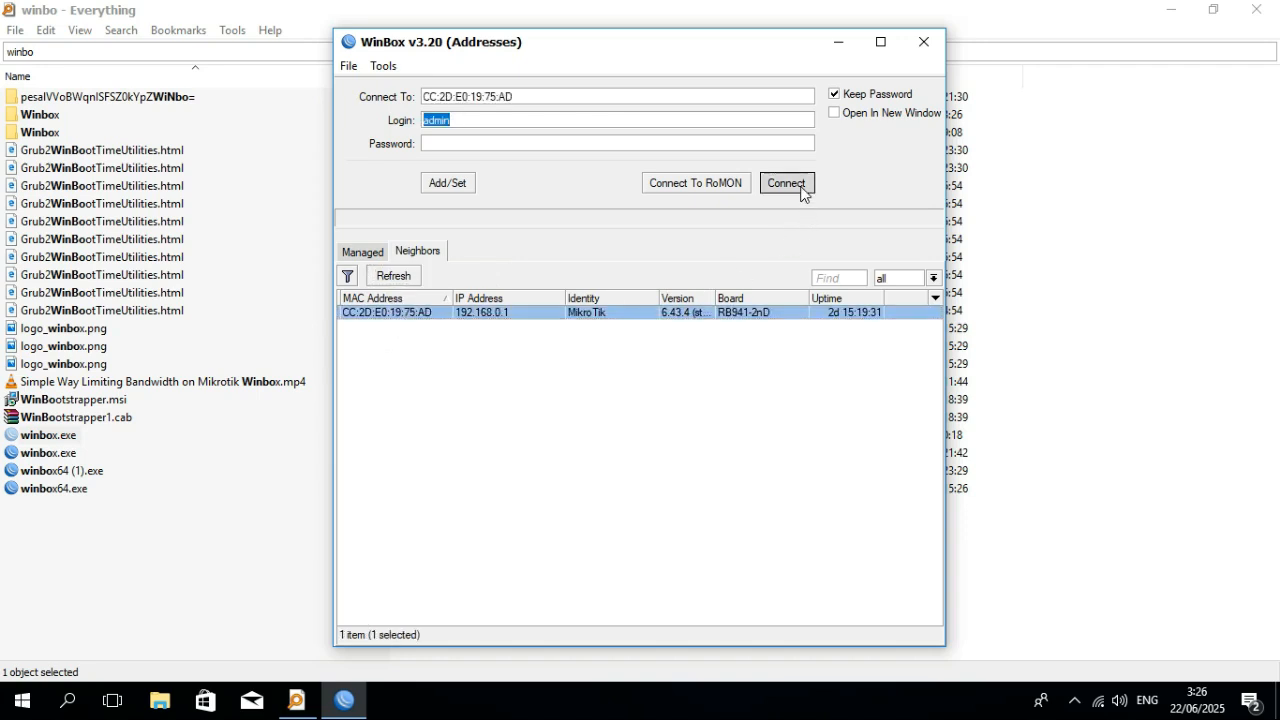
{"action": "left_click", "coordinate": [798, 190]}
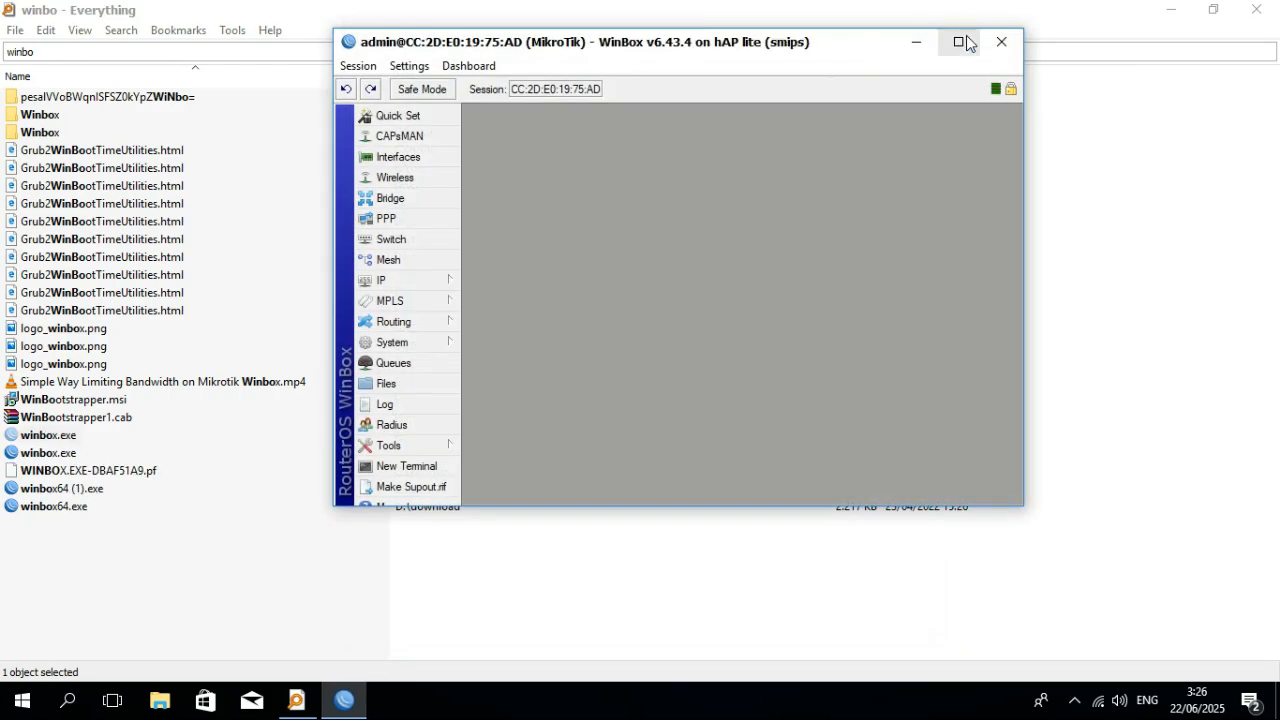
{"action": "left_click", "coordinate": [960, 41]}
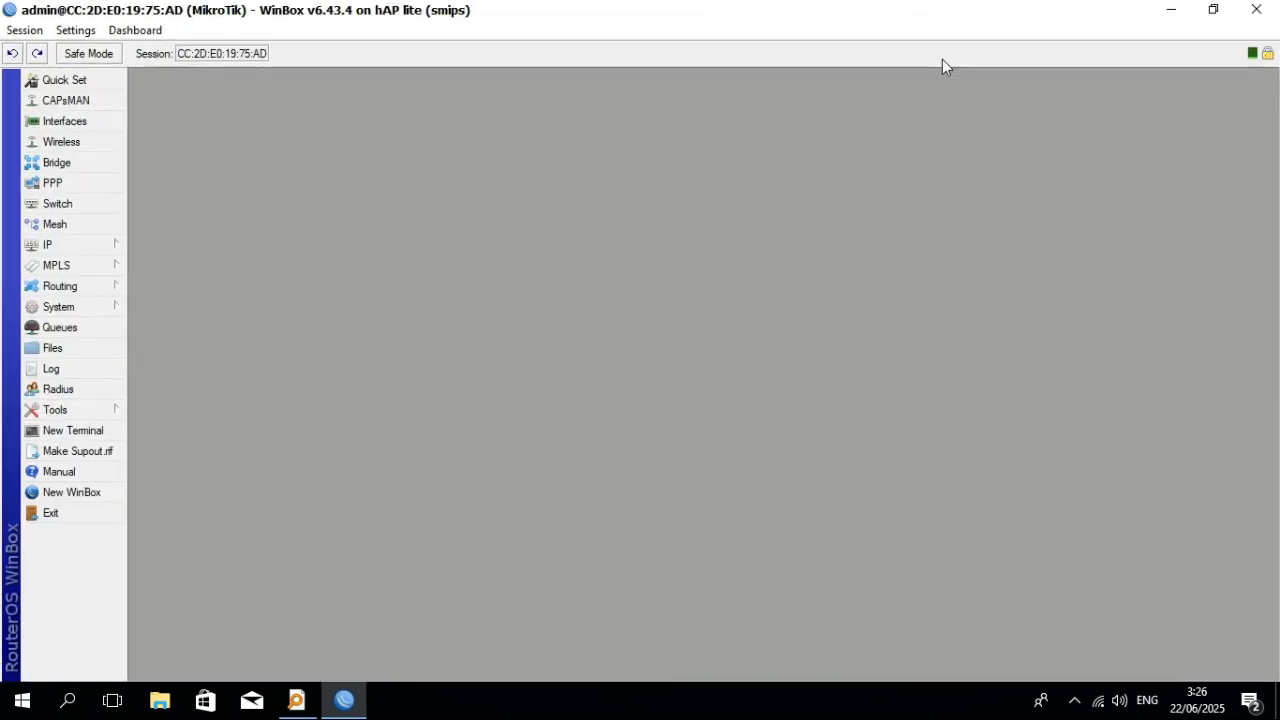
Examine the DHCP client entry on ether1, including its general, advanced and status details, without changing it.
{"action": "left_click", "coordinate": [94, 251]}
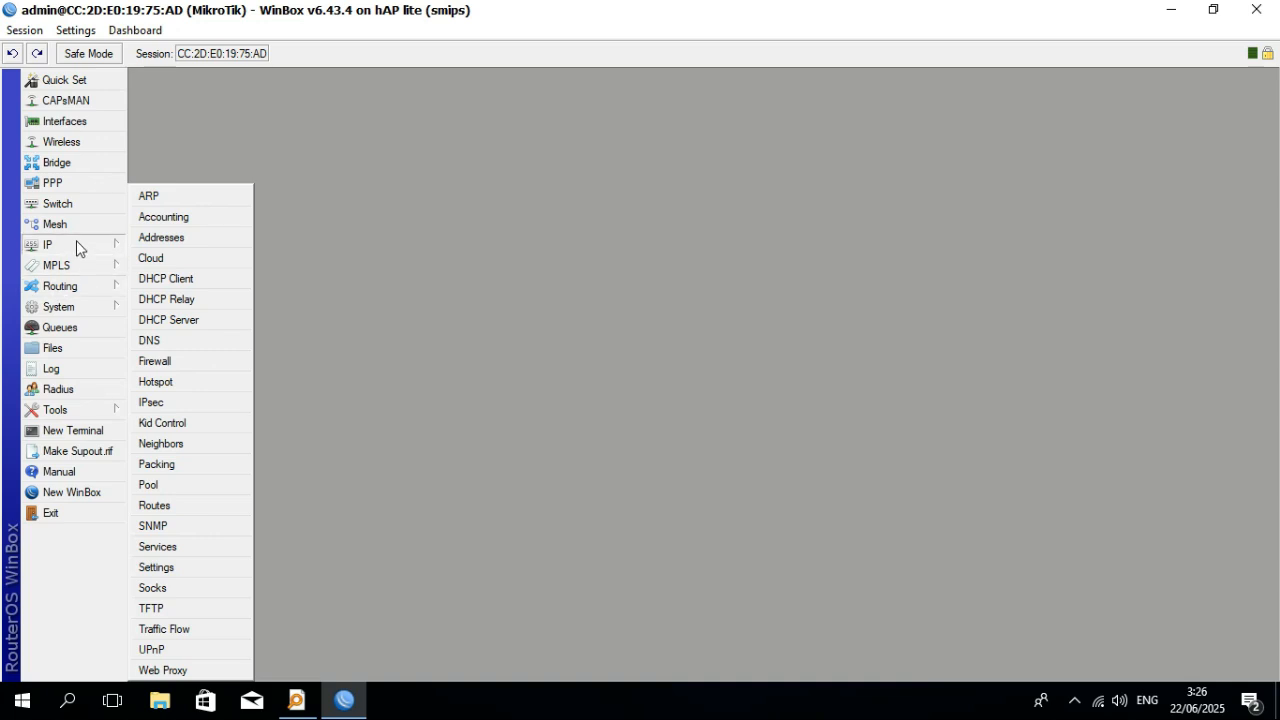
{"action": "left_click", "coordinate": [160, 280]}
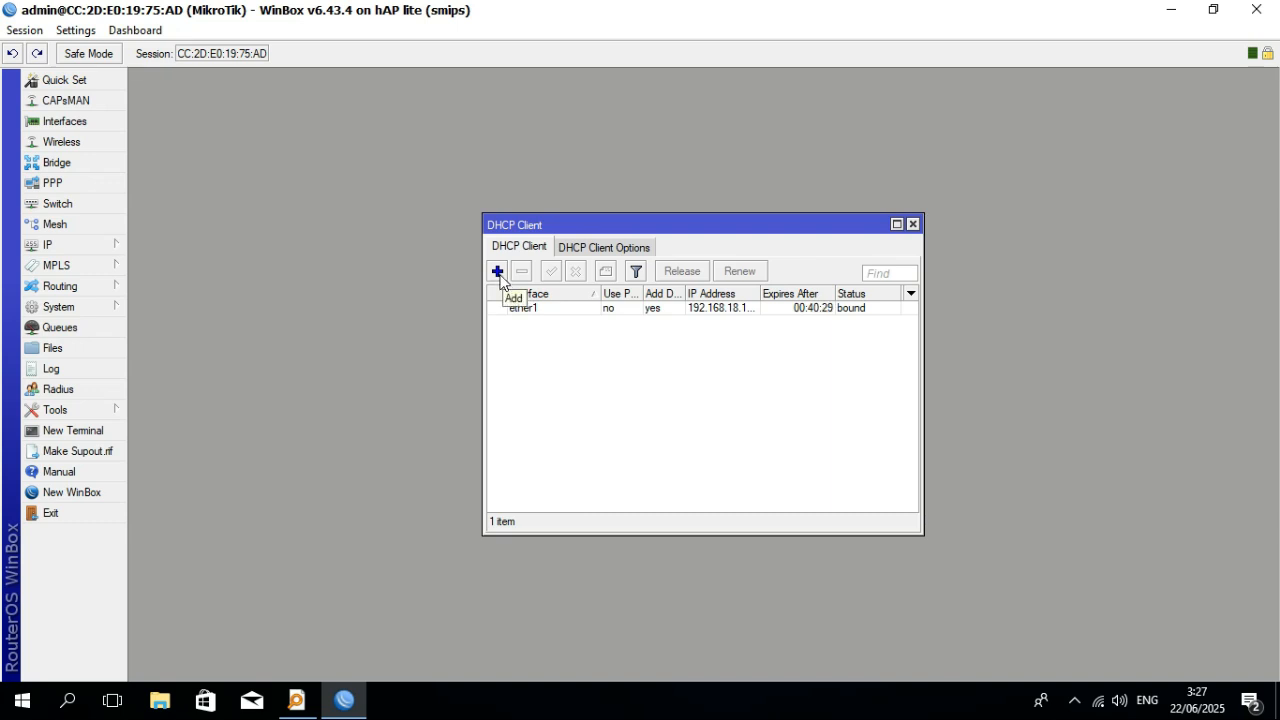
{"action": "double_click", "coordinate": [609, 311]}
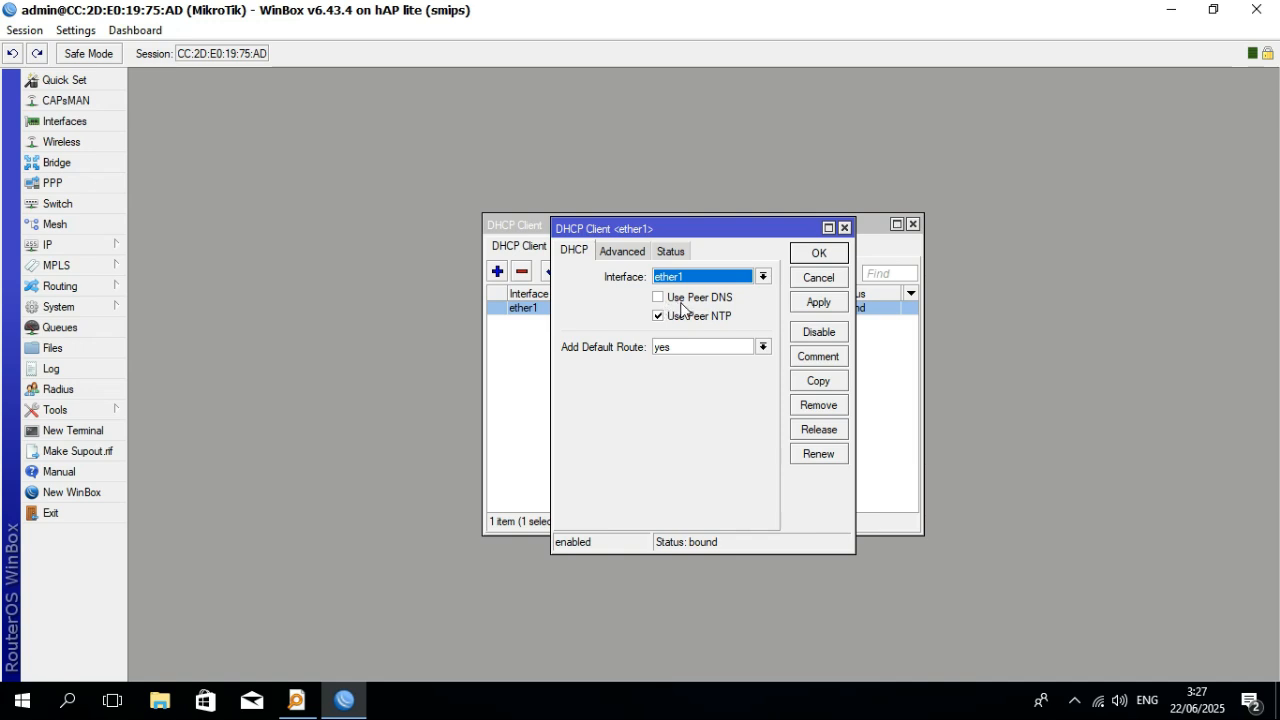
{"action": "left_click", "coordinate": [630, 258]}
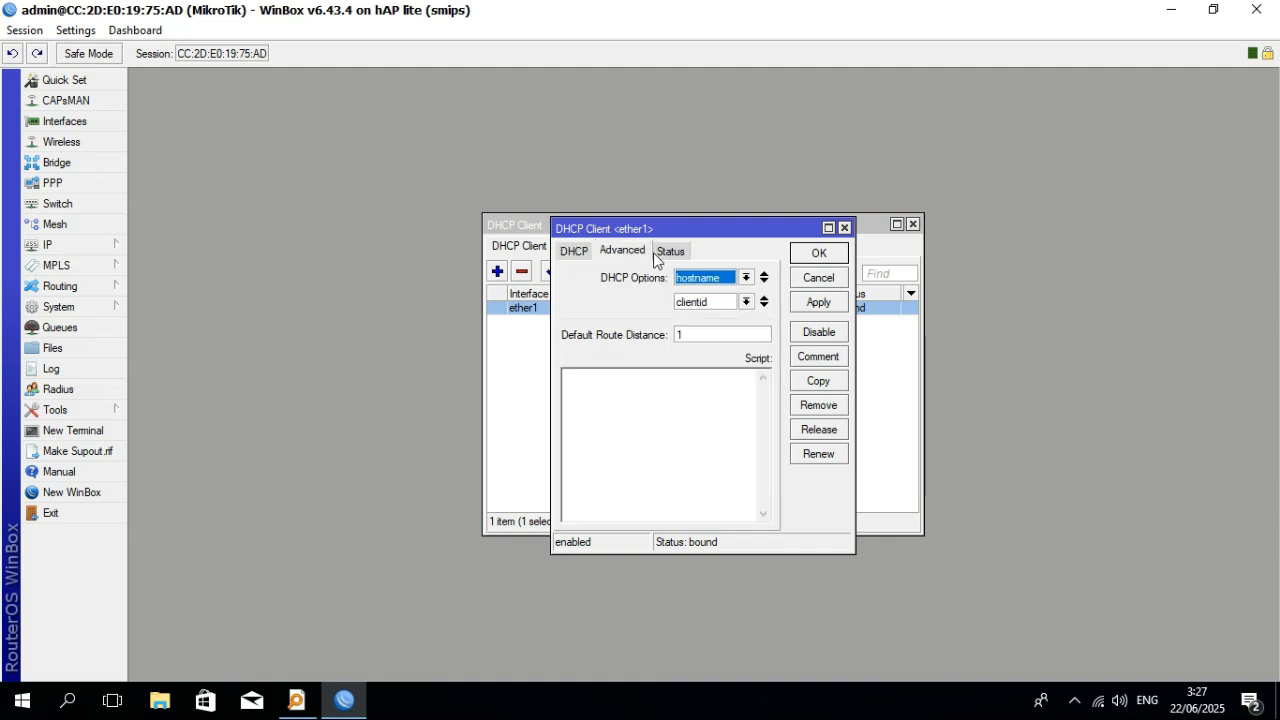
{"action": "left_click", "coordinate": [670, 256]}
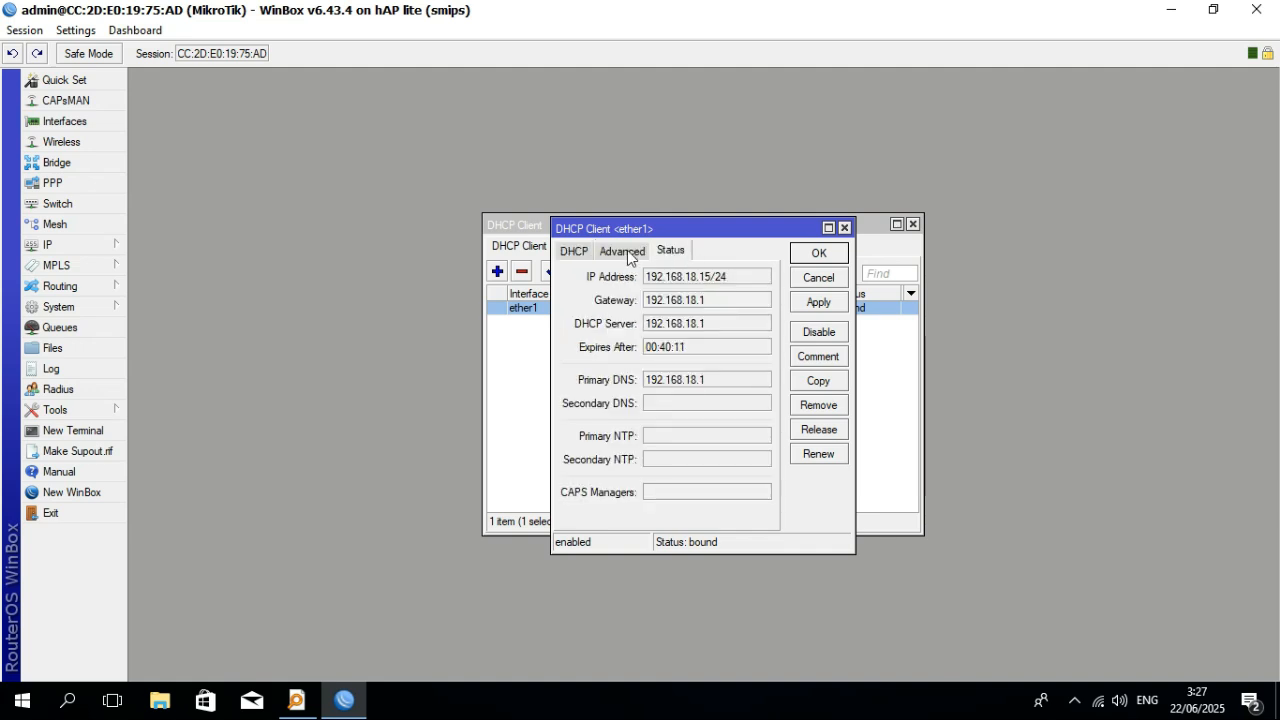
{"action": "left_click", "coordinate": [576, 255]}
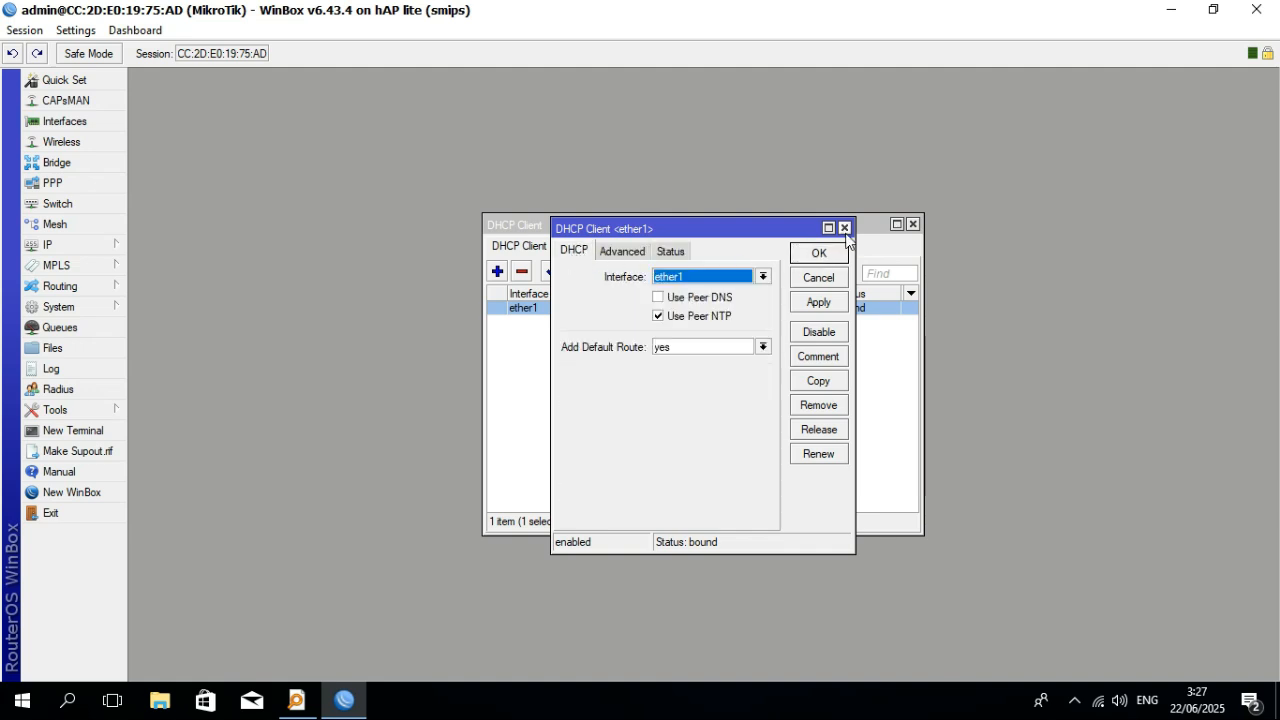
{"action": "left_click", "coordinate": [845, 228]}
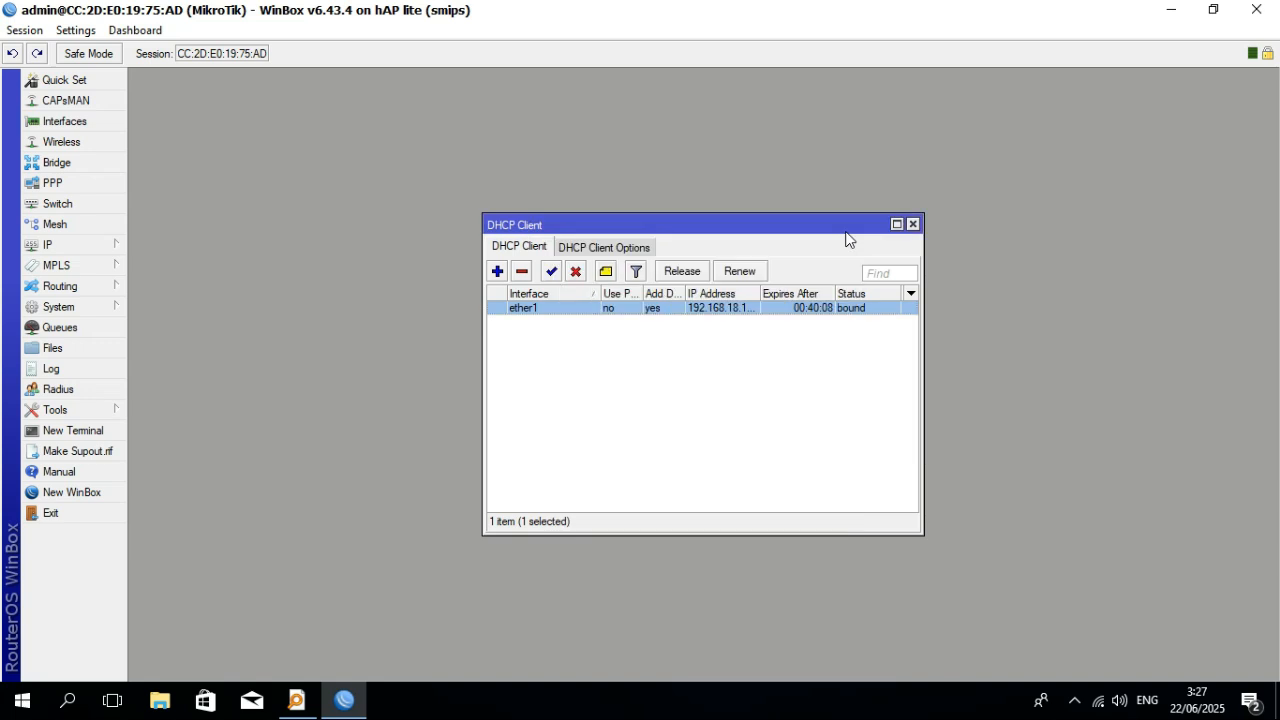
{"action": "left_click", "coordinate": [497, 273]}
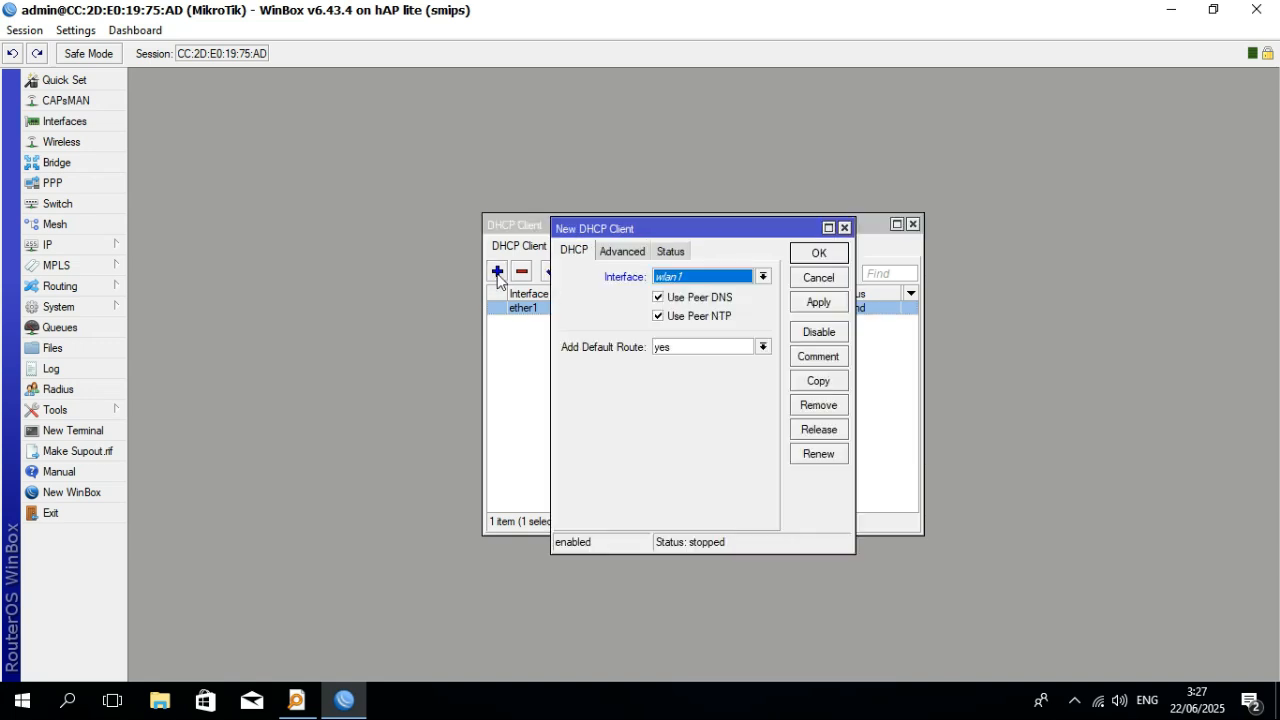
{"action": "left_click", "coordinate": [689, 299]}
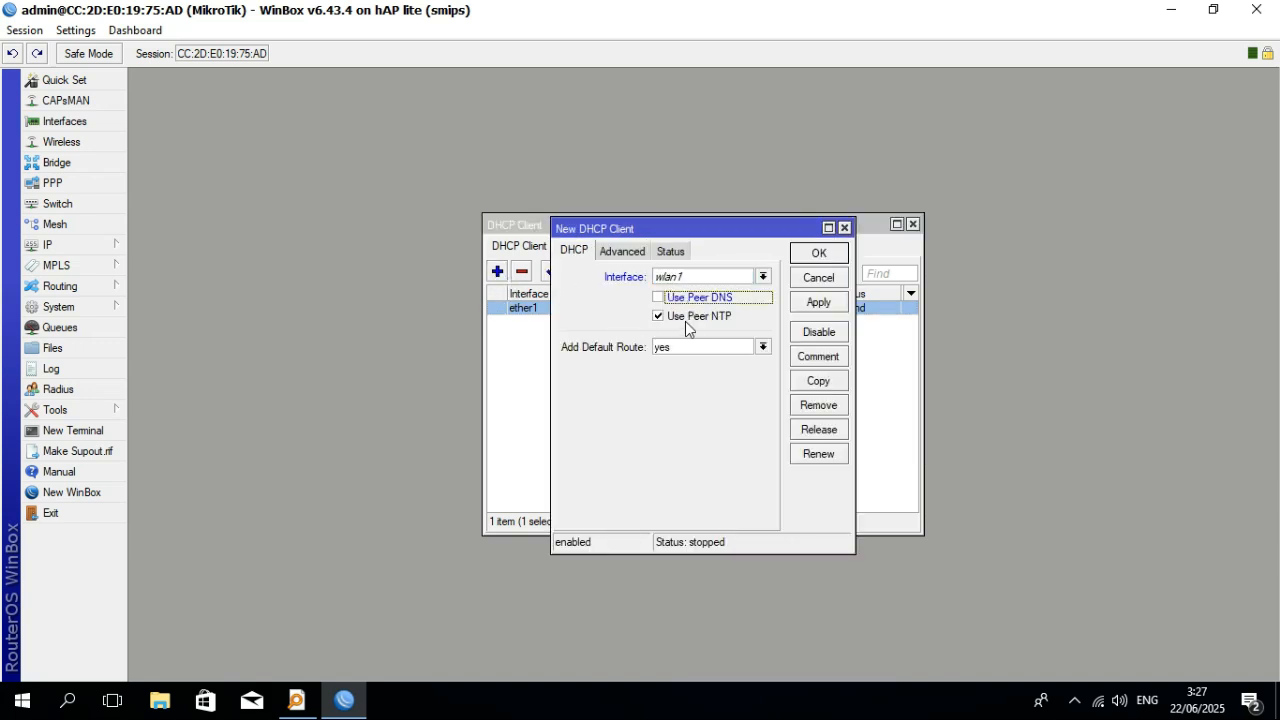
{"action": "left_click", "coordinate": [765, 278]}
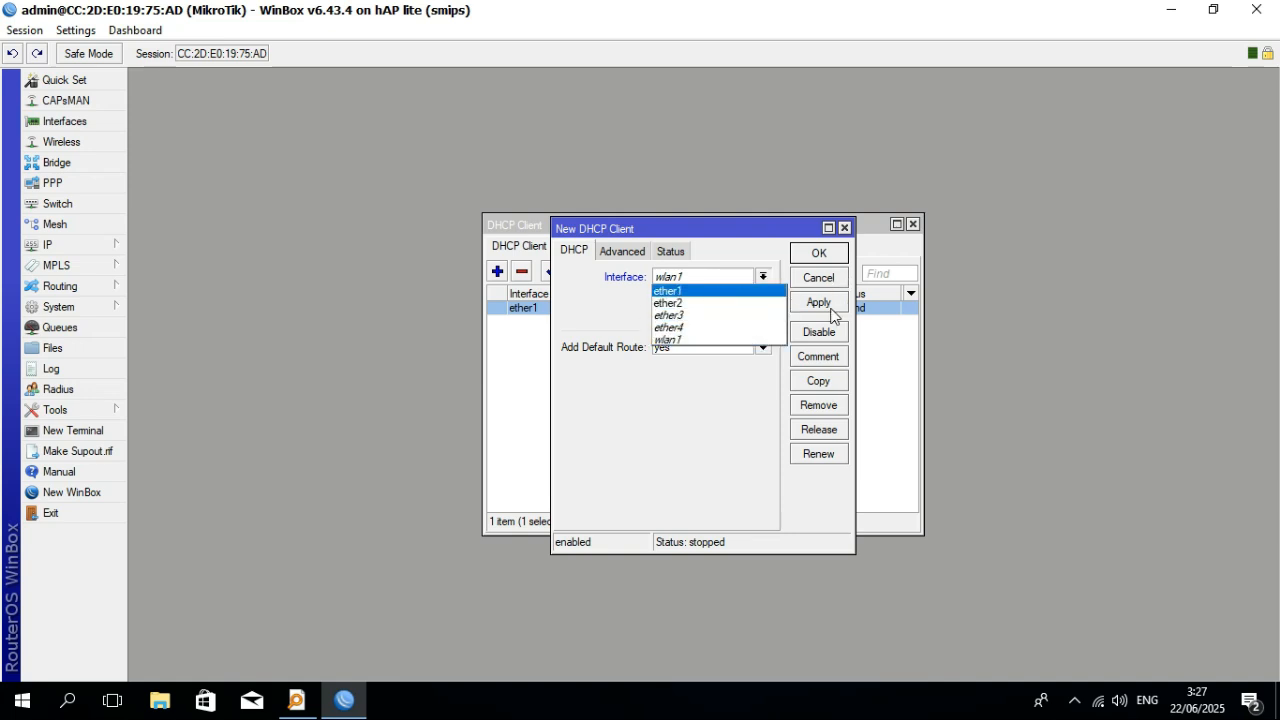
{"action": "left_click", "coordinate": [845, 229]}
{"action": "left_click", "coordinate": [845, 229]}
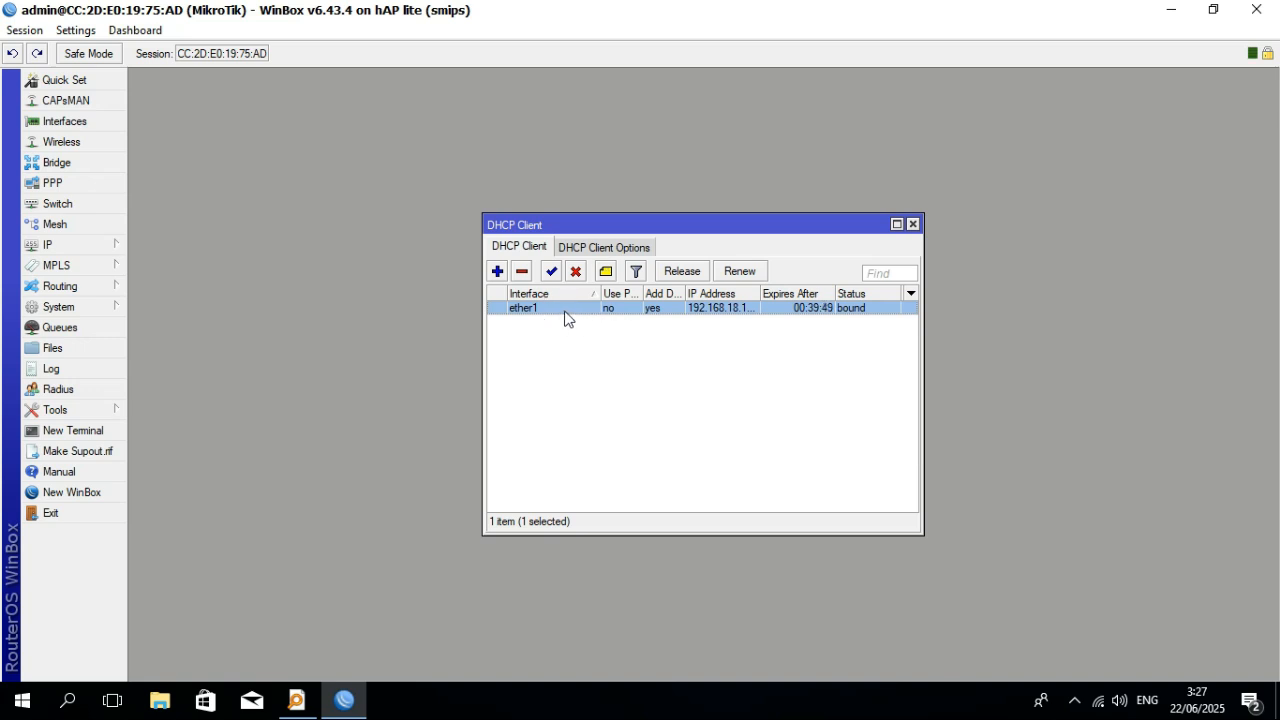
{"action": "left_click", "coordinate": [913, 224]}
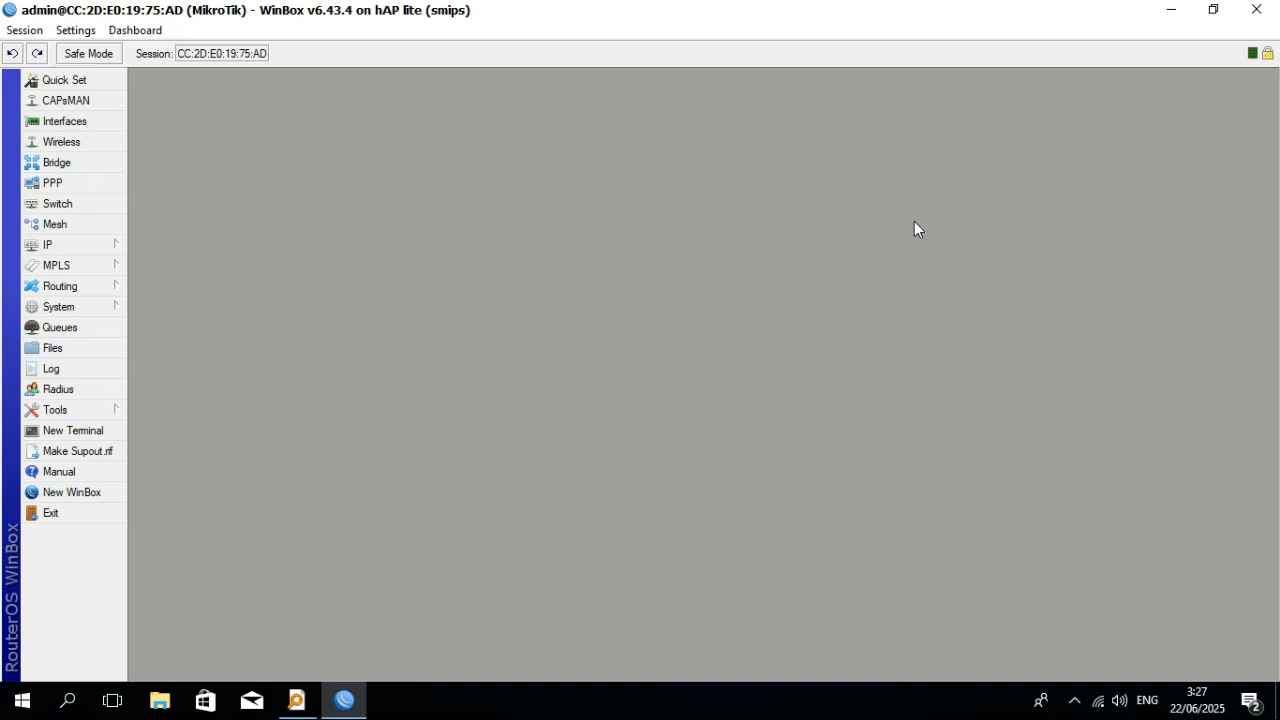
Examine the srcnat firewall NAT rule for ether1, checking its outgoing interface, extra options, action and statistics.
{"action": "left_click", "coordinate": [103, 246]}
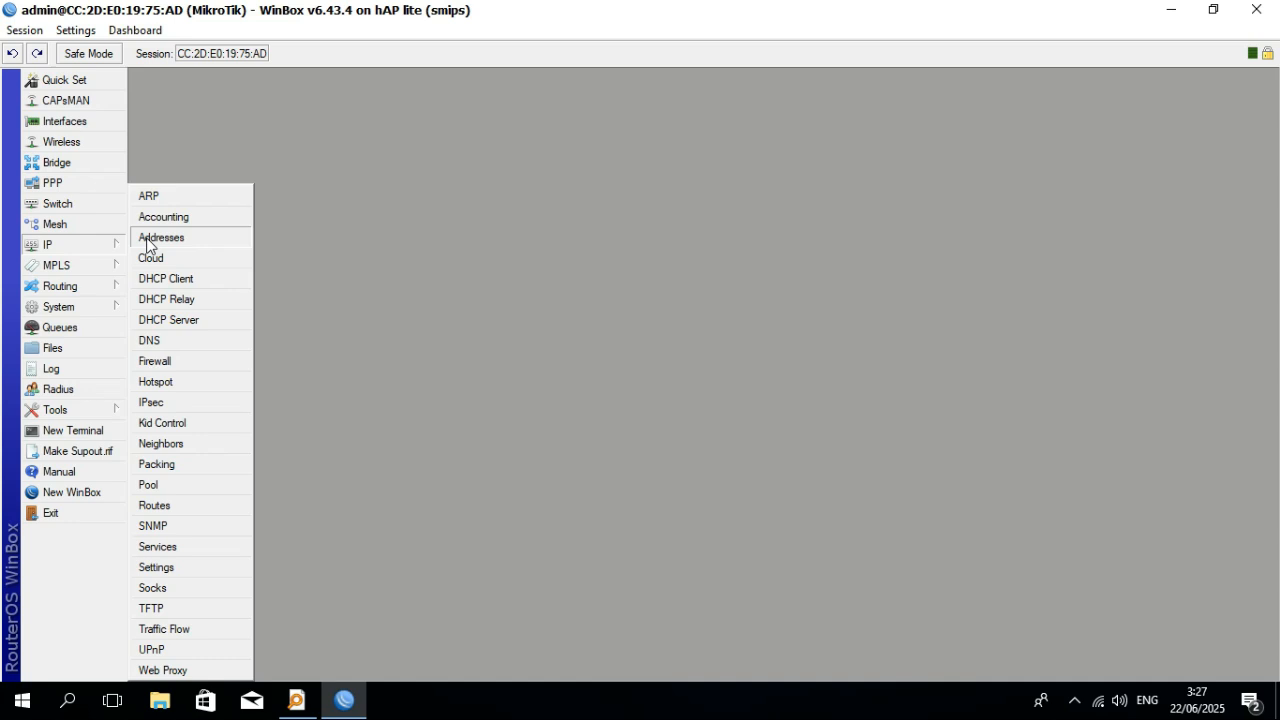
{"action": "left_click", "coordinate": [206, 367]}
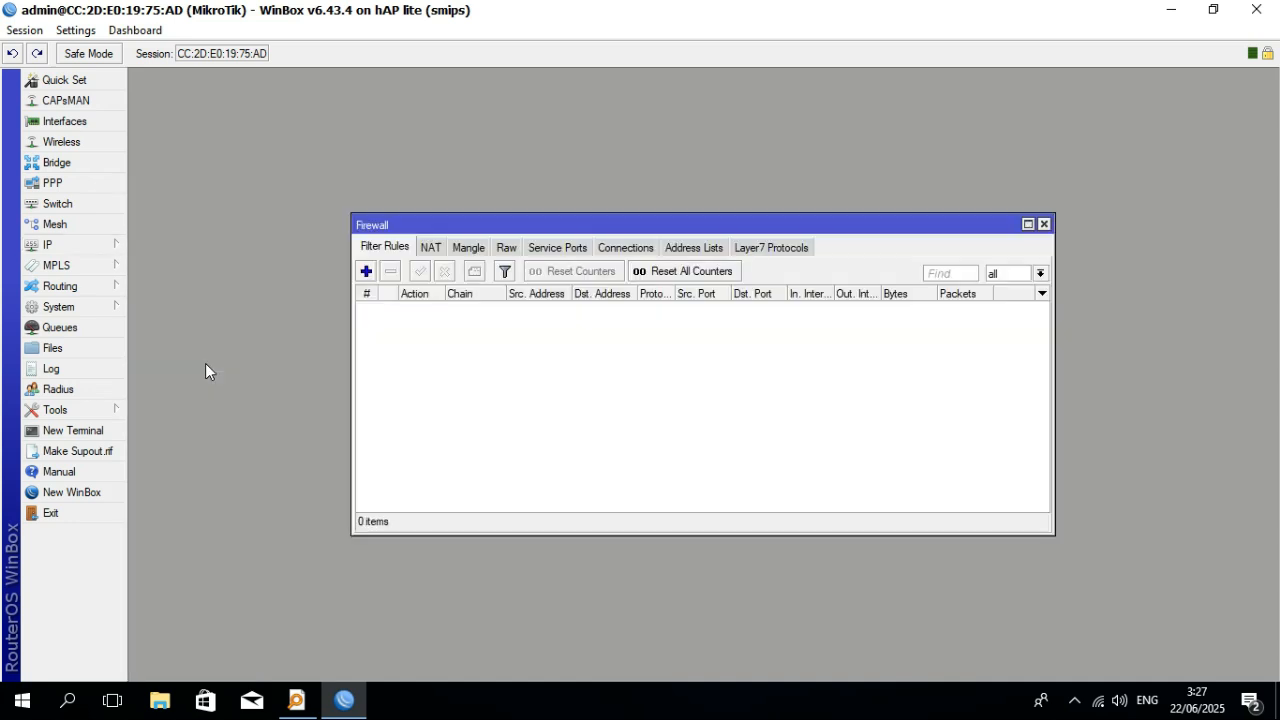
{"action": "left_click", "coordinate": [431, 248]}
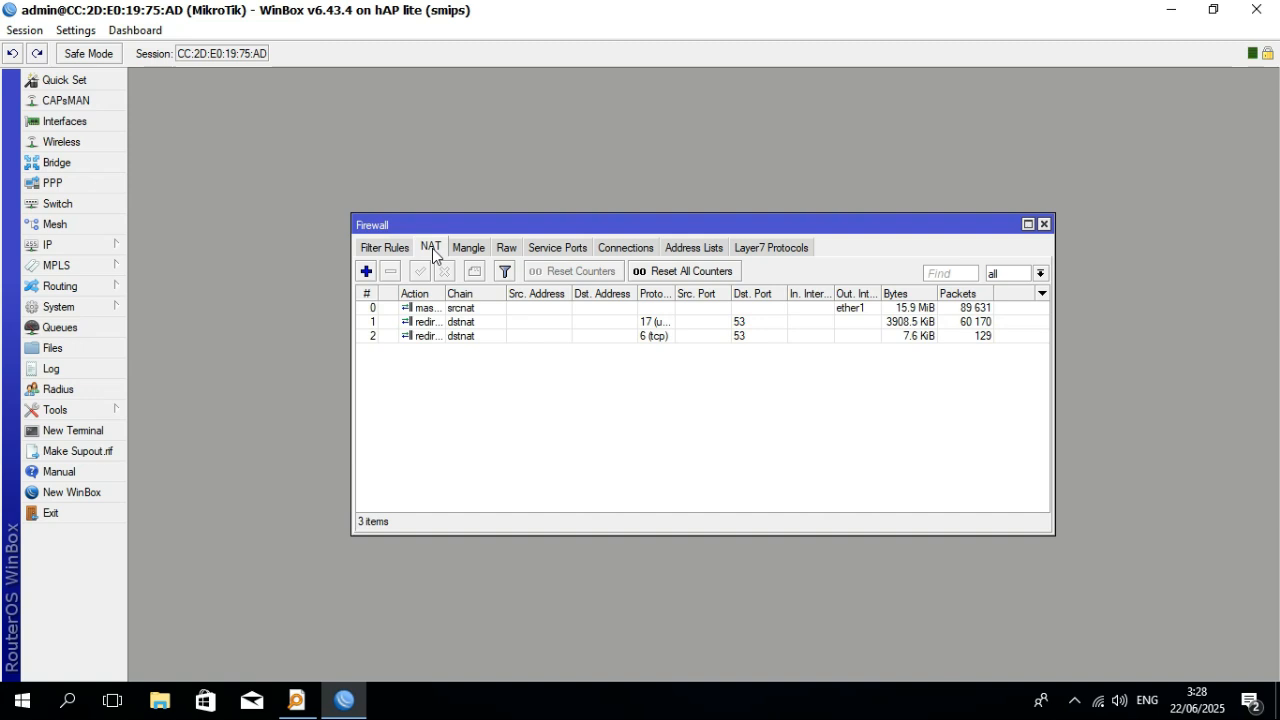
{"action": "double_click", "coordinate": [476, 311]}
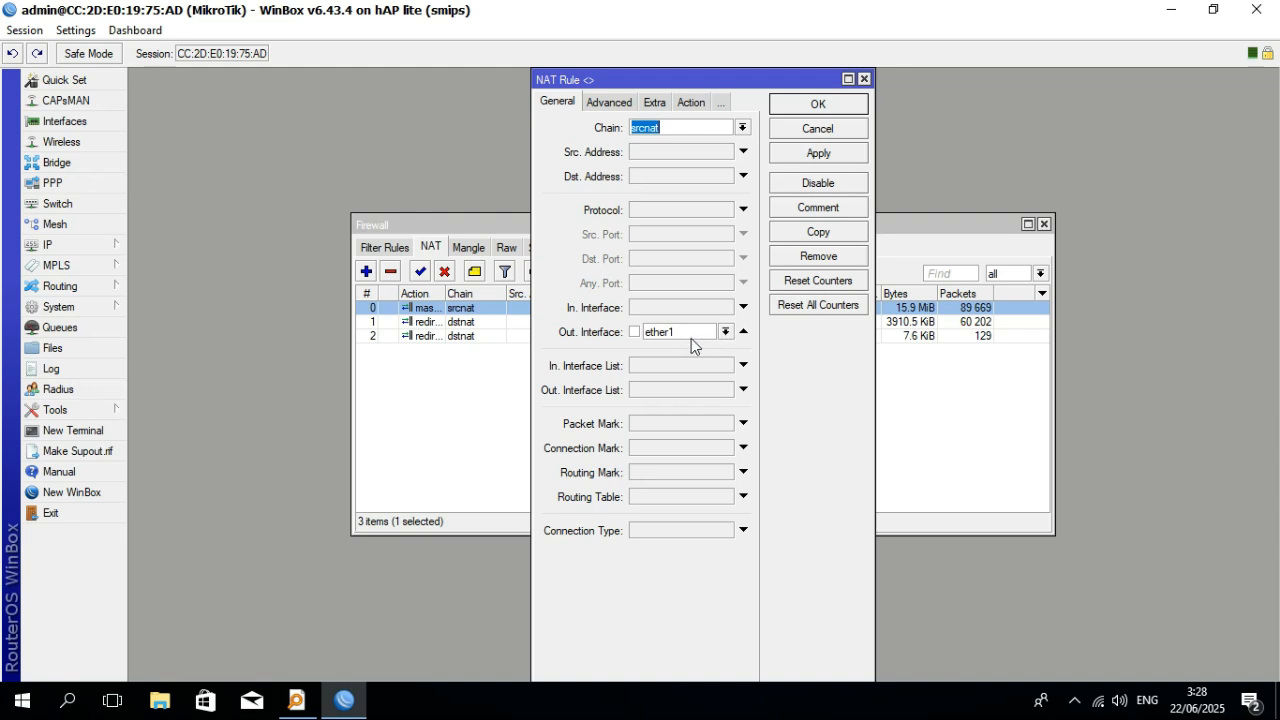
{"action": "left_click", "coordinate": [616, 106]}
{"action": "left_click", "coordinate": [653, 104]}
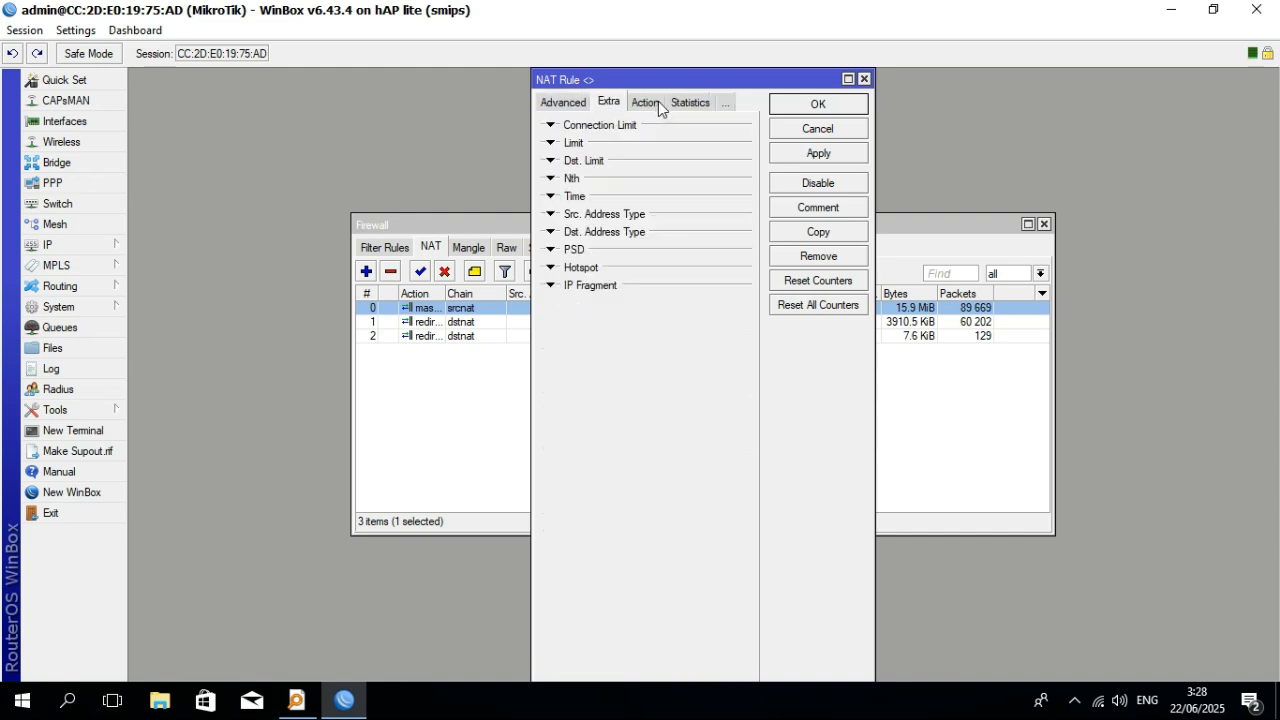
{"action": "left_click", "coordinate": [656, 102]}
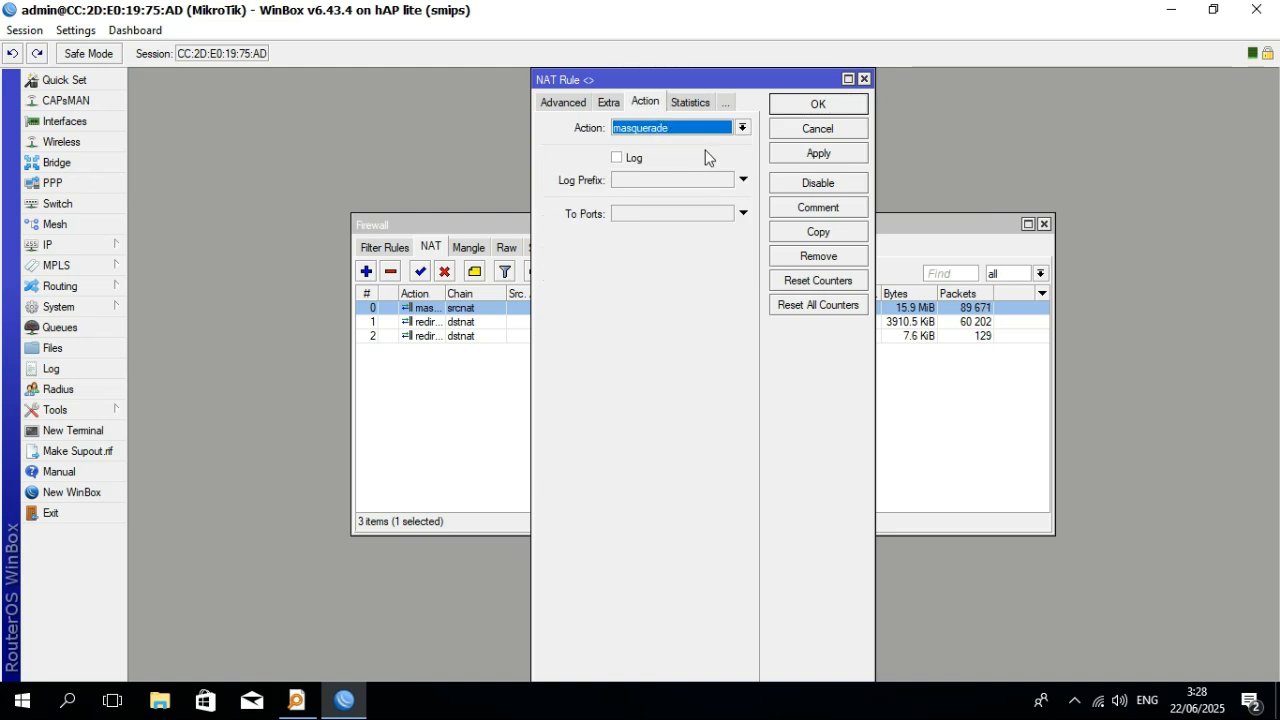
{"action": "left_click", "coordinate": [692, 102]}
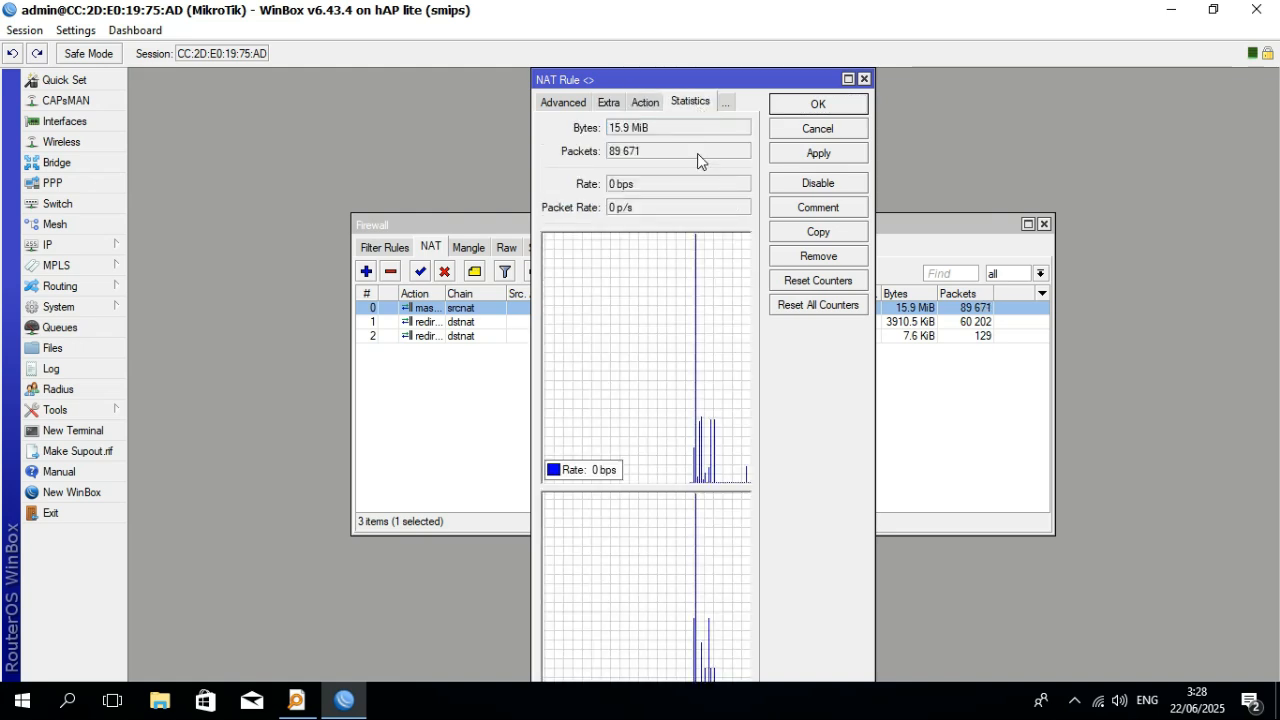
{"action": "left_click", "coordinate": [645, 102]}
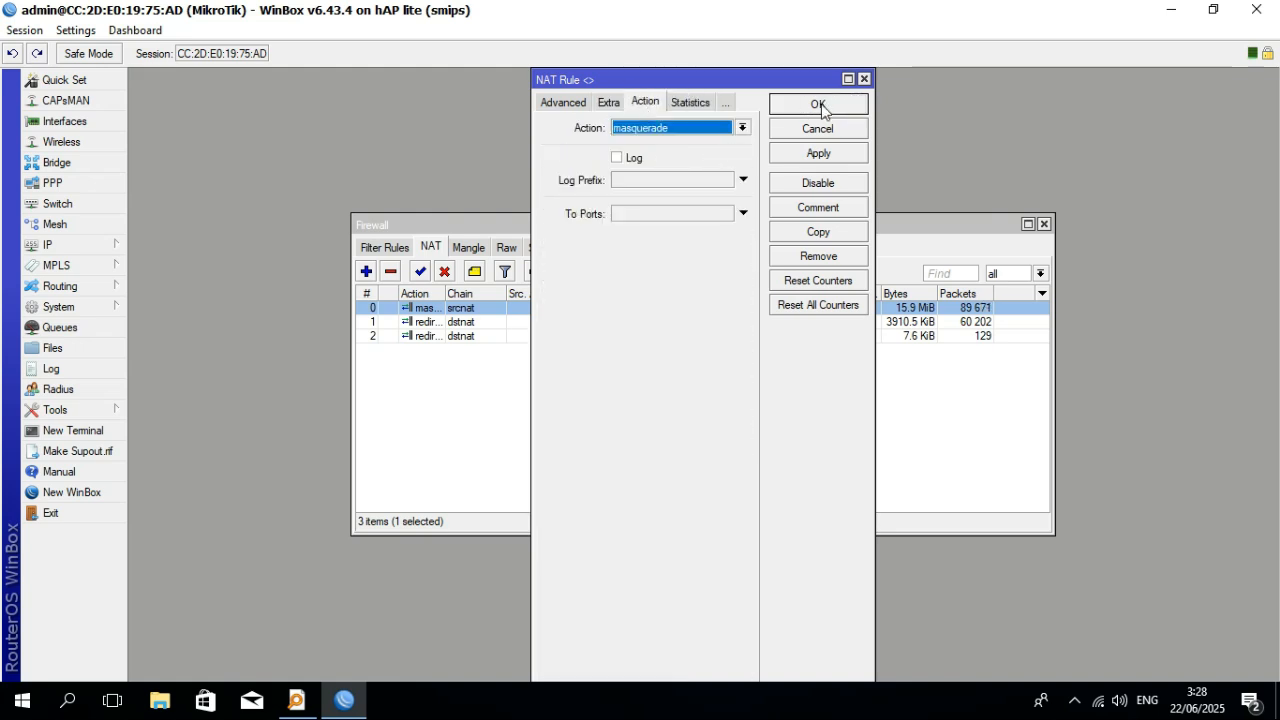
{"action": "left_click", "coordinate": [866, 79]}
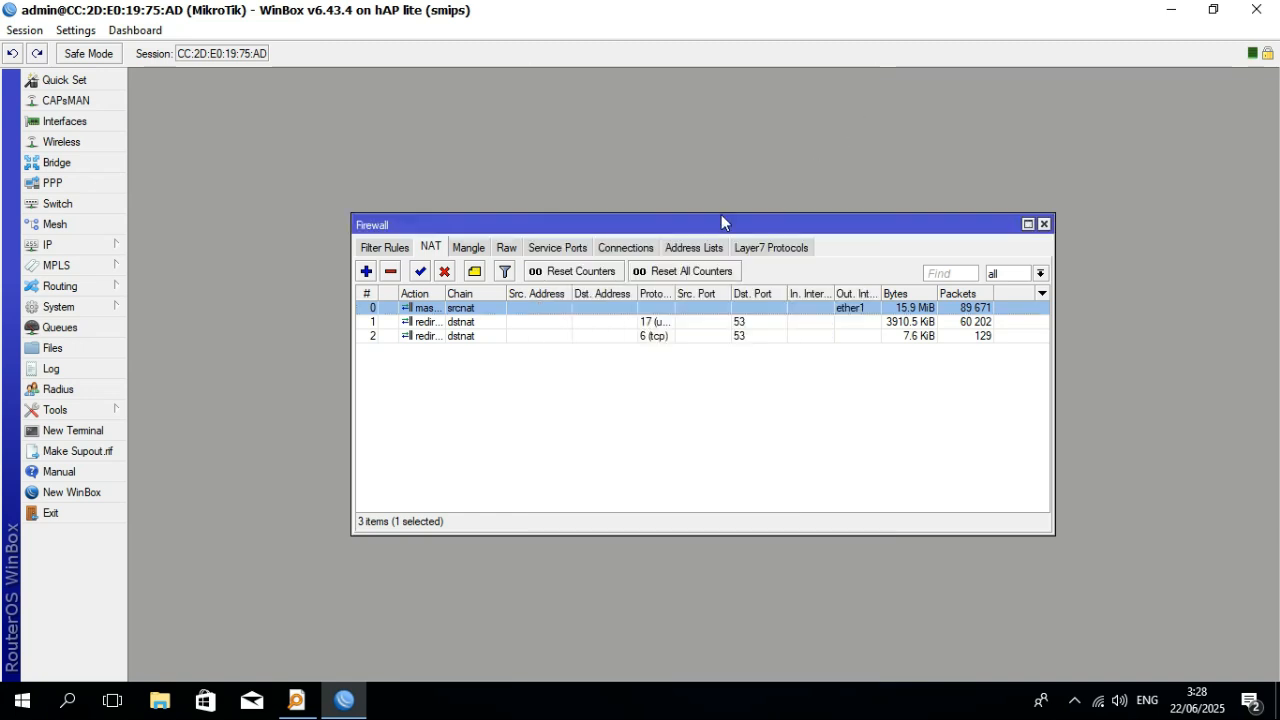
Widen the Protocol column in the NAT rule list and compare the two dstnat redirect rules.
{"action": "left_click", "coordinate": [452, 324]}
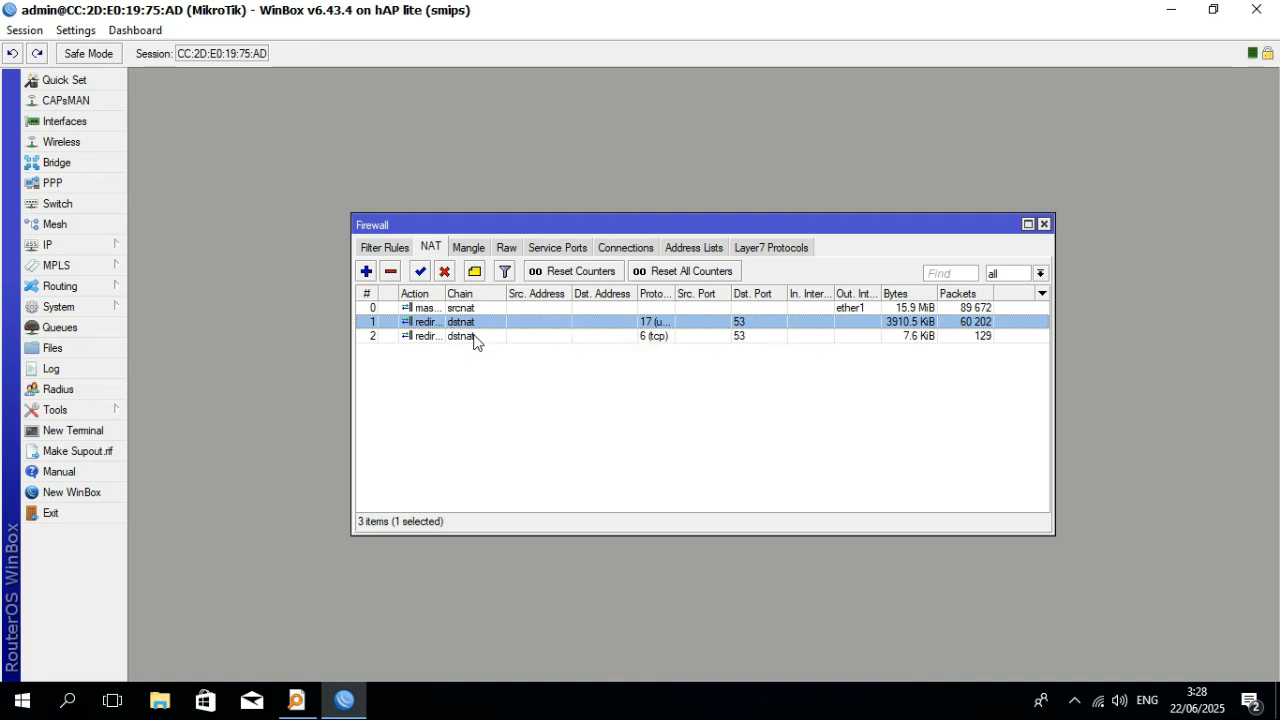
{"action": "left_click", "coordinate": [501, 338]}
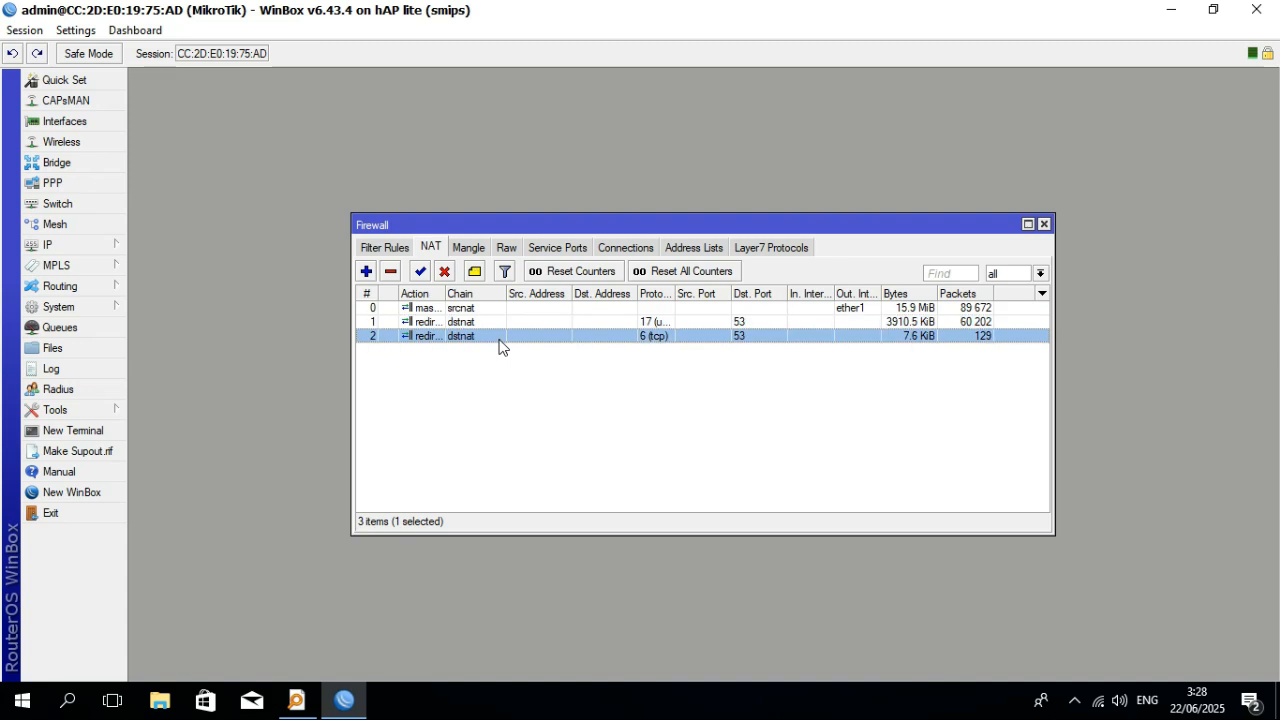
{"action": "left_click", "coordinate": [506, 322]}
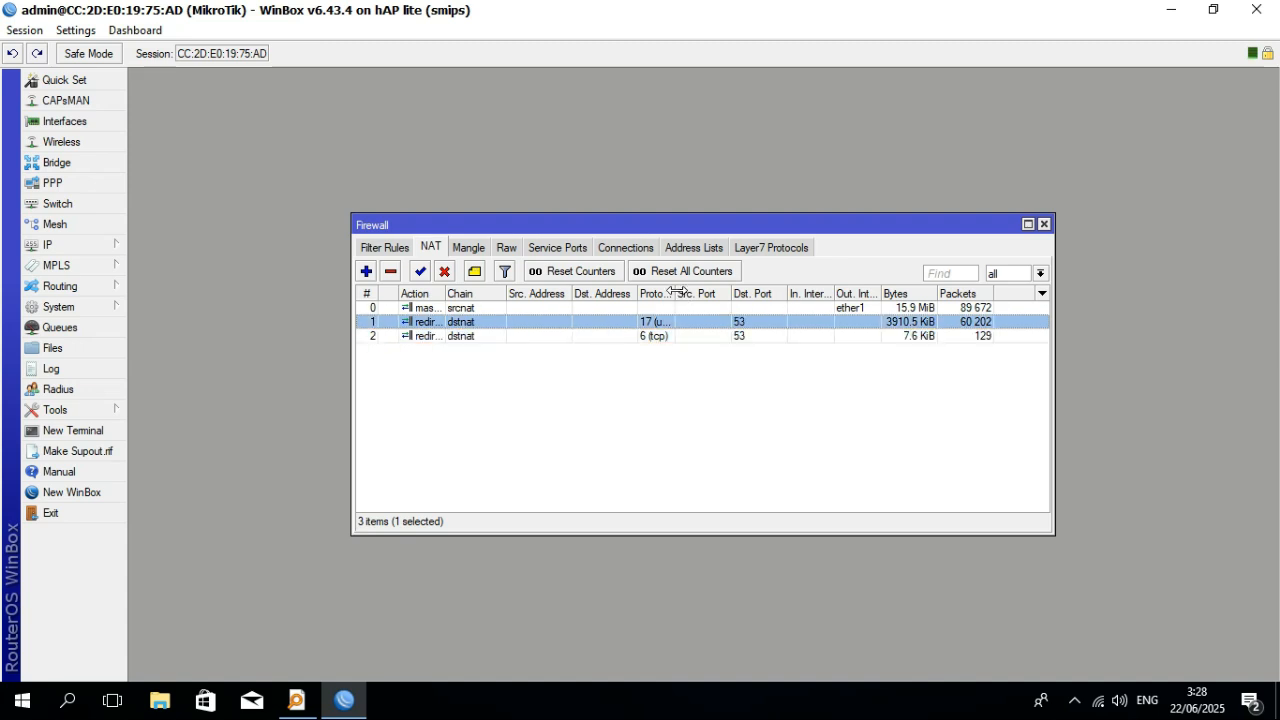
{"action": "left_click_drag", "start_coordinate": [676, 294], "coordinate": [750, 294]}
{"action": "left_click", "coordinate": [452, 338]}
{"action": "left_click", "coordinate": [457, 324]}
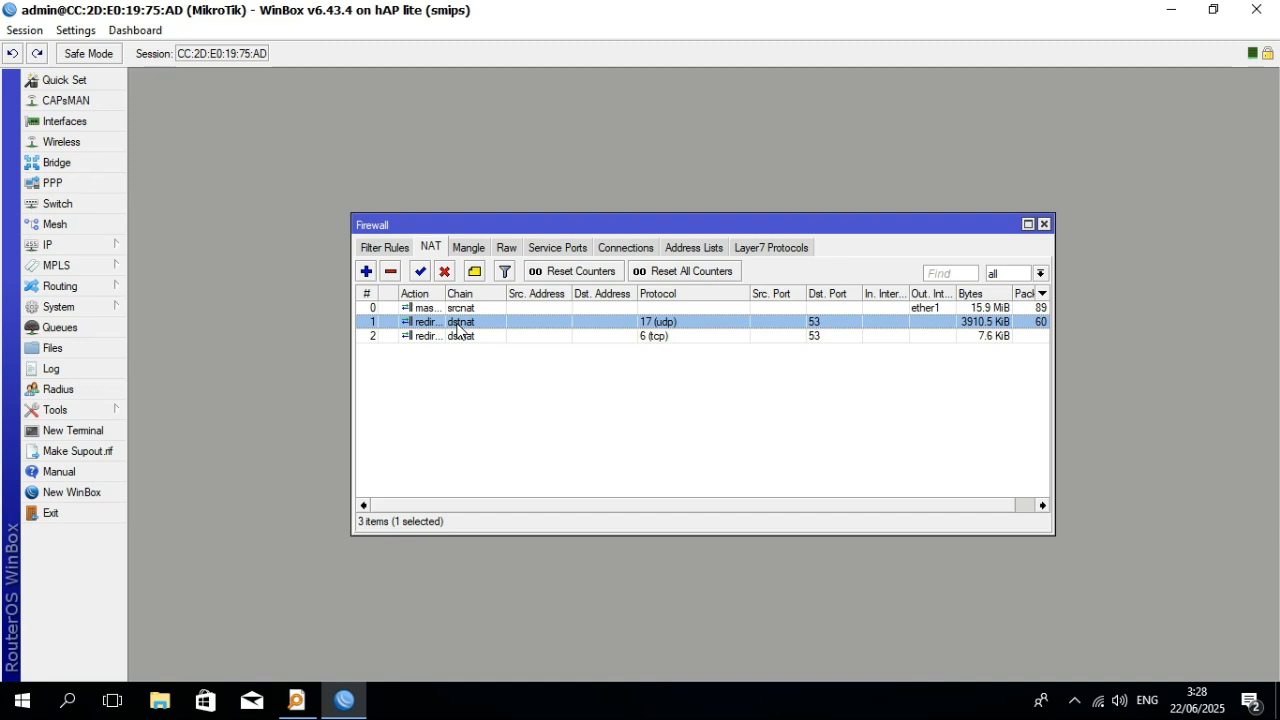
Examine the UDP dstnat rule for port 53, checking its protocol choices, destination port, advanced options and redirect action, without changing it.
{"action": "double_click", "coordinate": [458, 324]}
{"action": "left_click", "coordinate": [564, 104]}
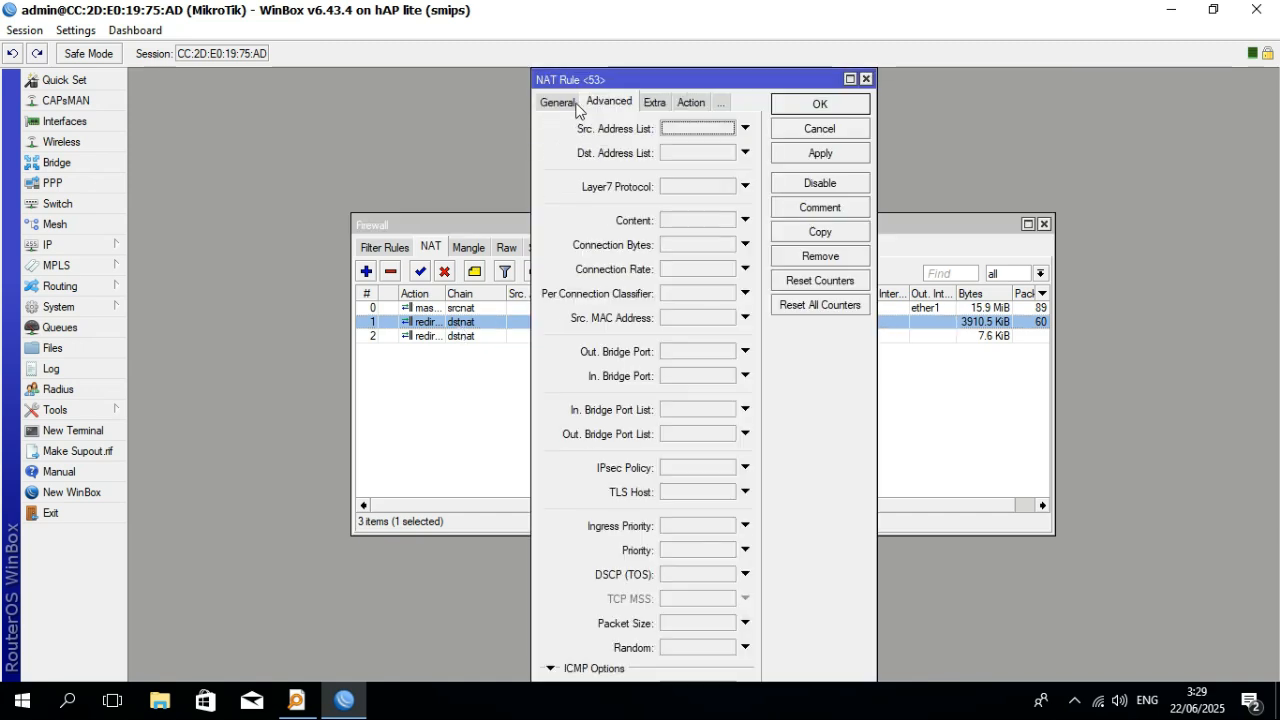
{"action": "left_click", "coordinate": [560, 104]}
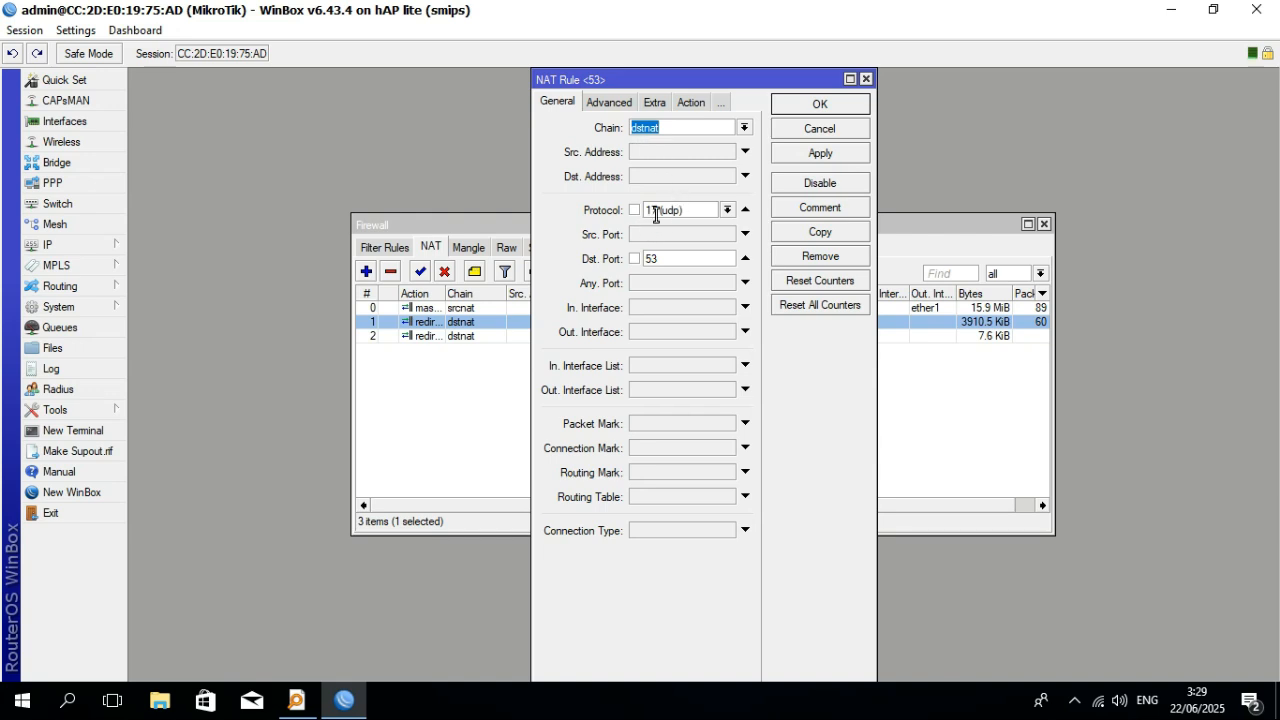
{"action": "left_click", "coordinate": [727, 211]}
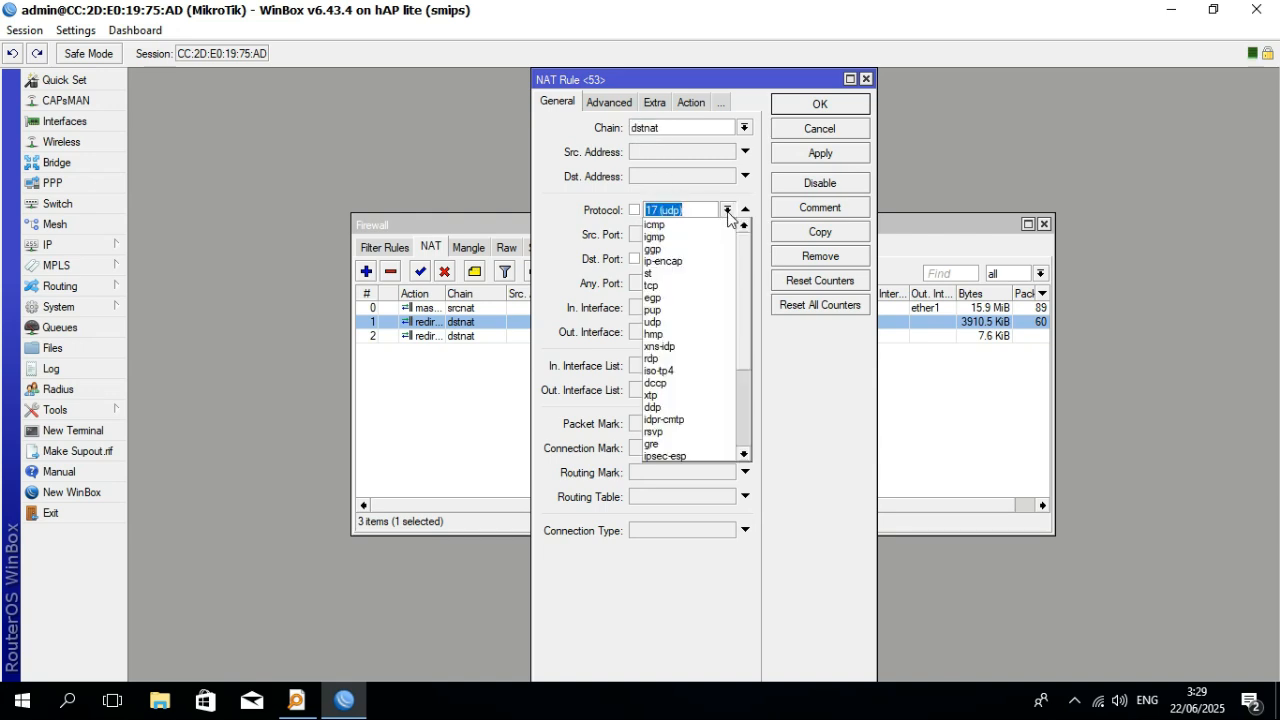
{"action": "left_click", "coordinate": [728, 215]}
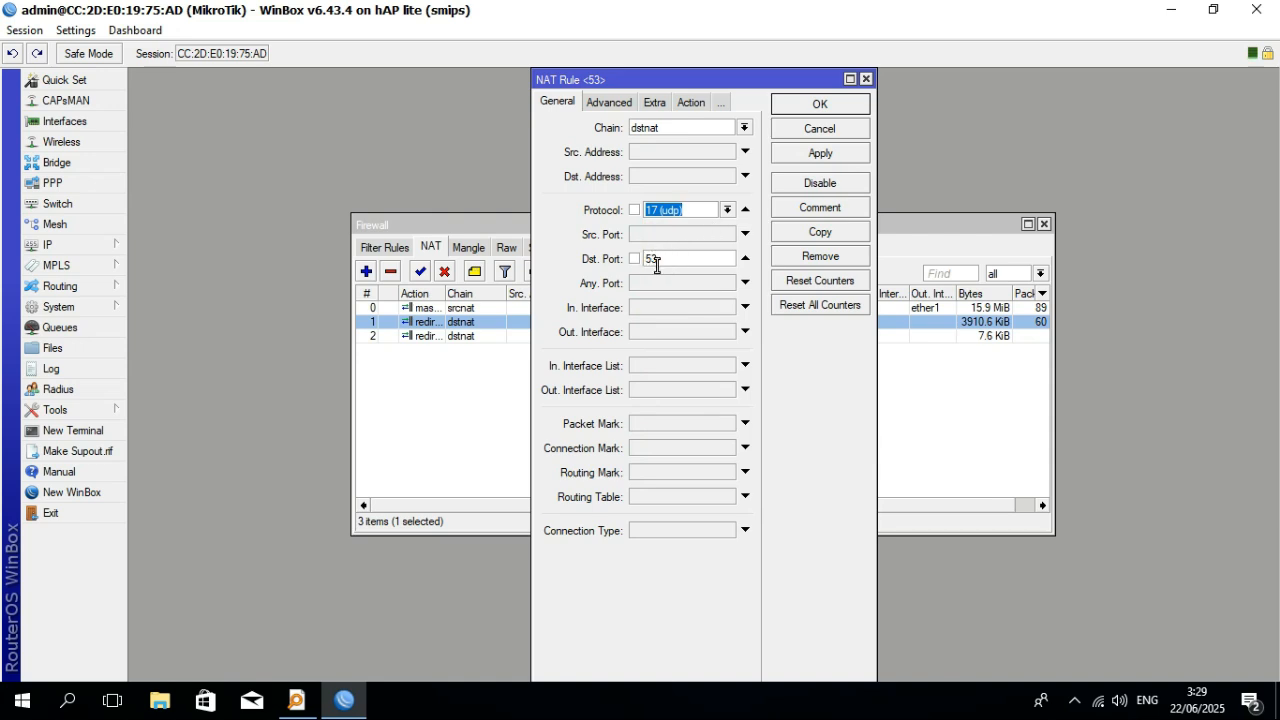
{"action": "left_click", "coordinate": [614, 104]}
{"action": "left_click", "coordinate": [650, 104]}
{"action": "left_click", "coordinate": [645, 106]}
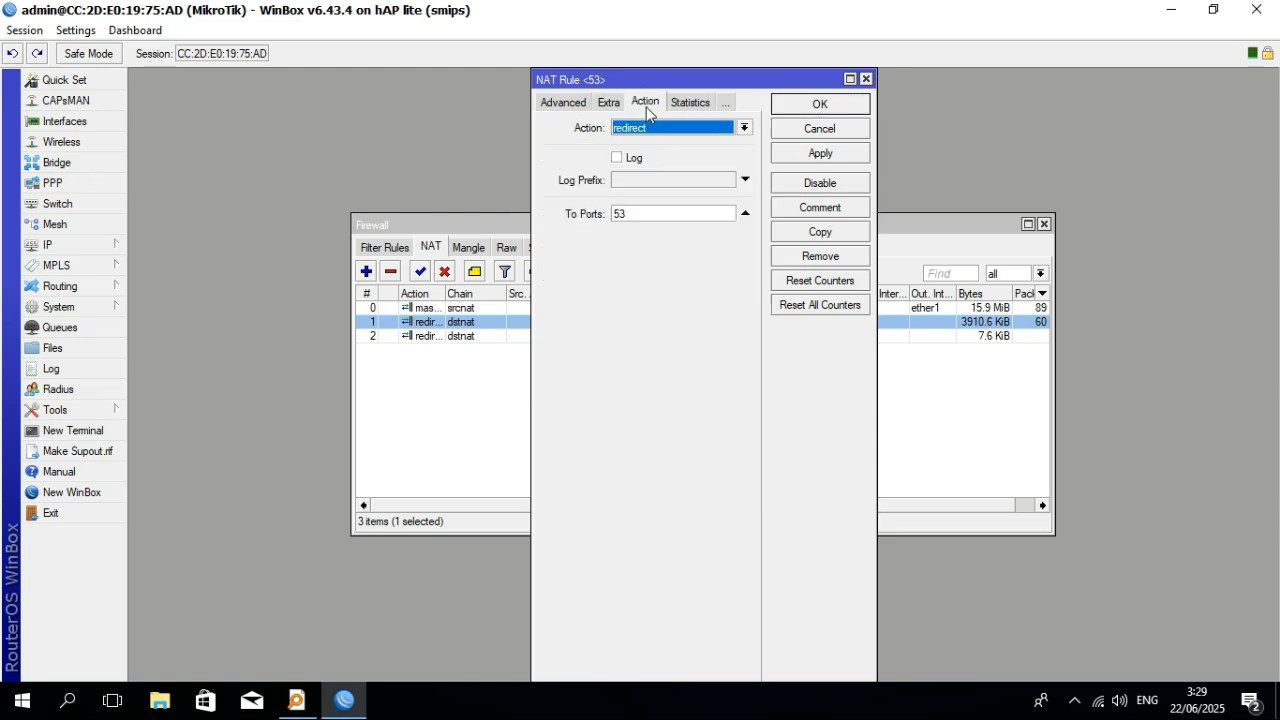
{"action": "left_click", "coordinate": [744, 128]}
{"action": "left_click", "coordinate": [745, 130]}
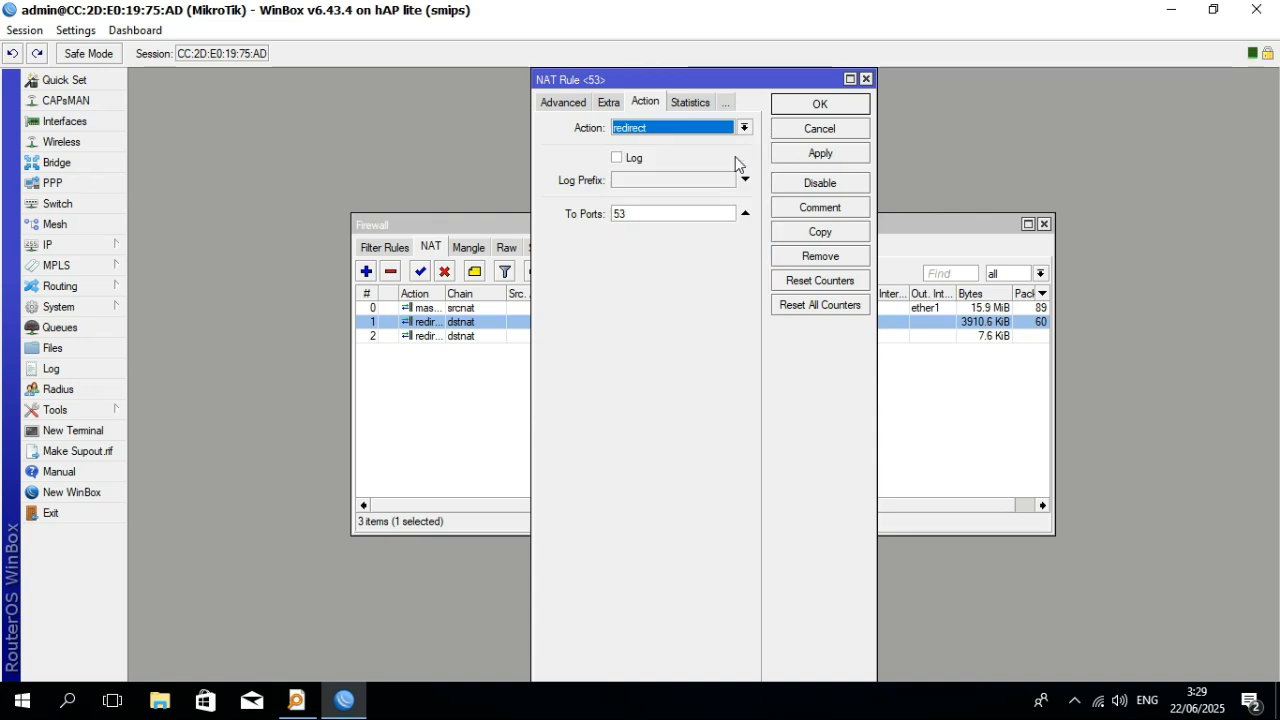
{"action": "left_click", "coordinate": [866, 79]}
Examine the TCP dstnat rule's general settings and redirect action, and close the firewall window.
{"action": "left_click", "coordinate": [437, 340]}
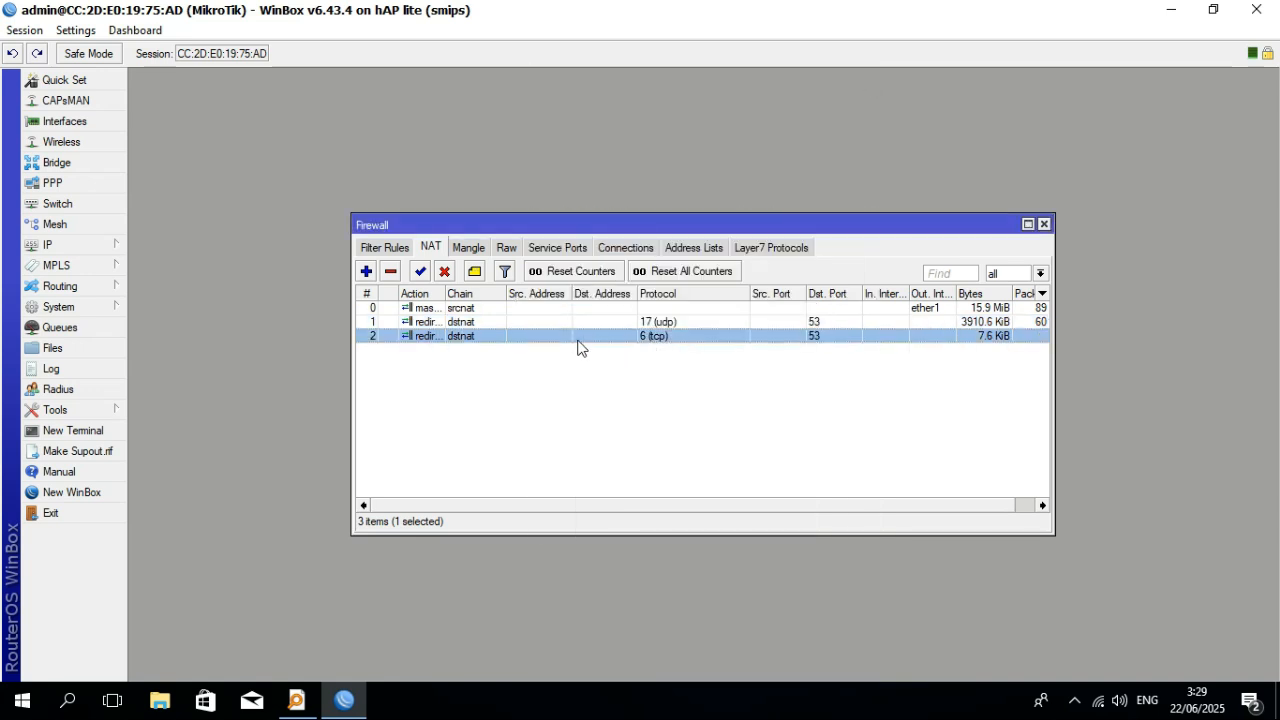
{"action": "double_click", "coordinate": [424, 340]}
{"action": "left_click", "coordinate": [558, 103]}
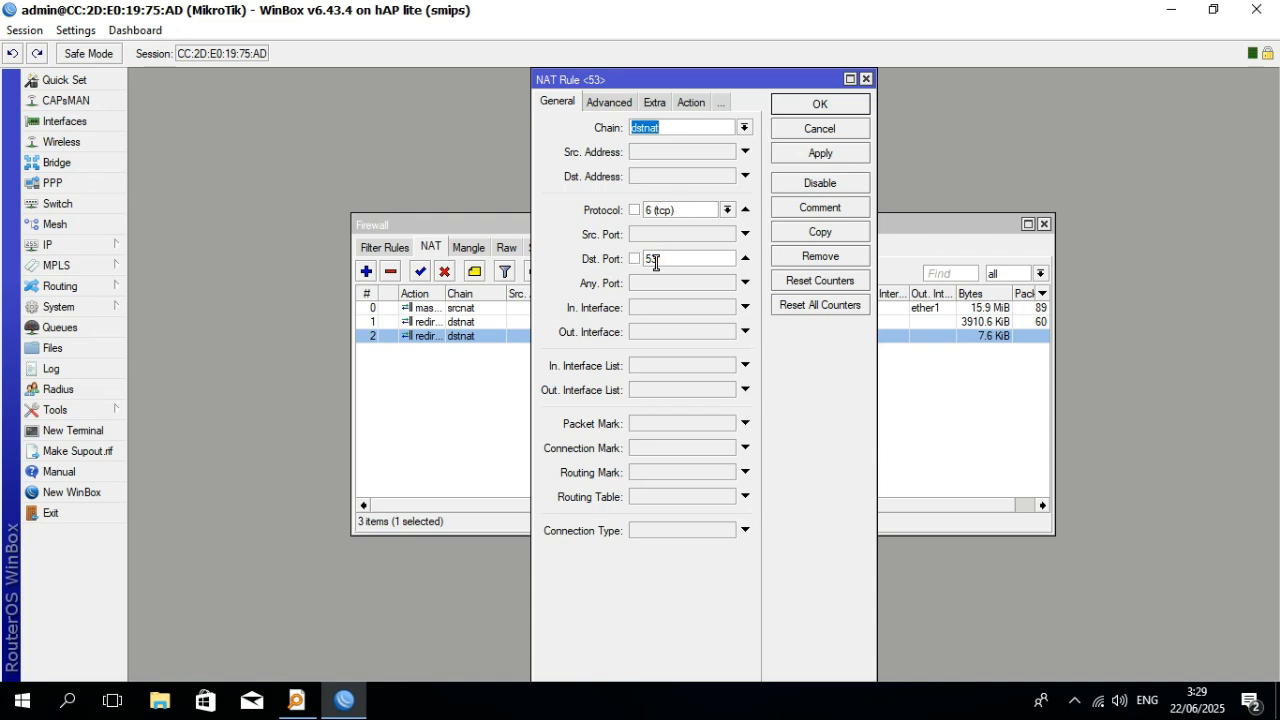
{"action": "left_click", "coordinate": [692, 104]}
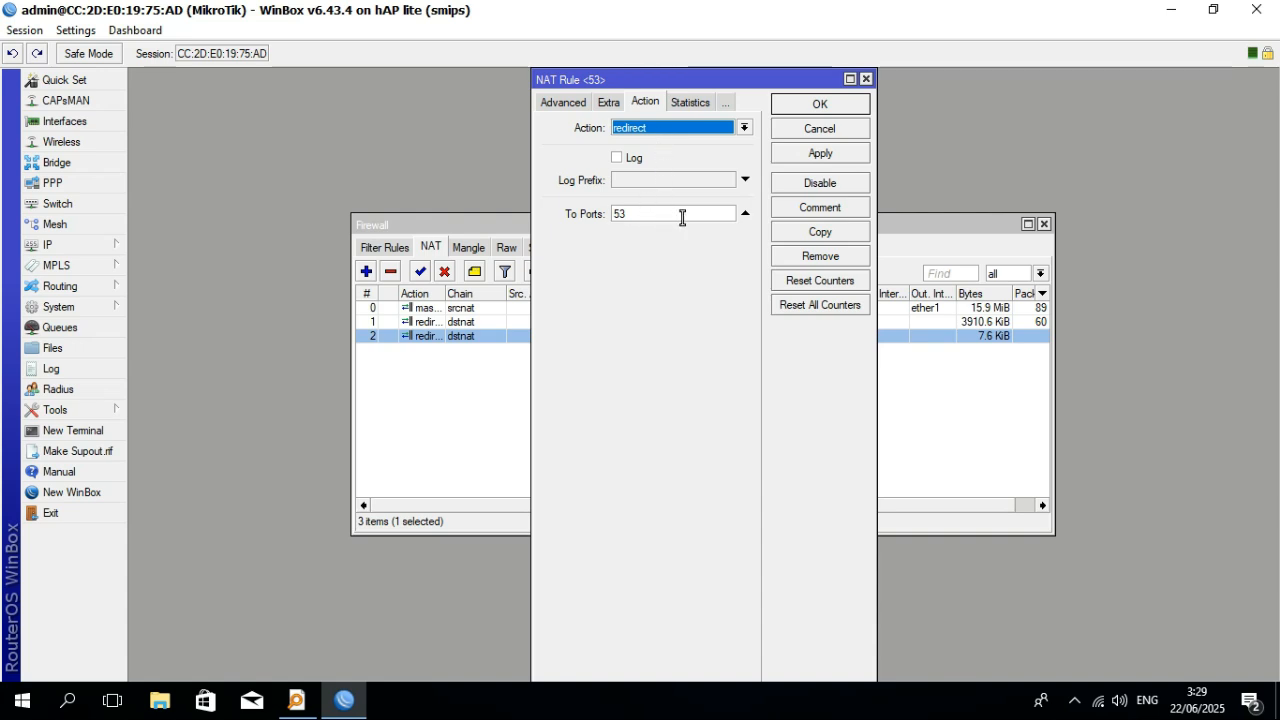
{"action": "left_click", "coordinate": [866, 79]}
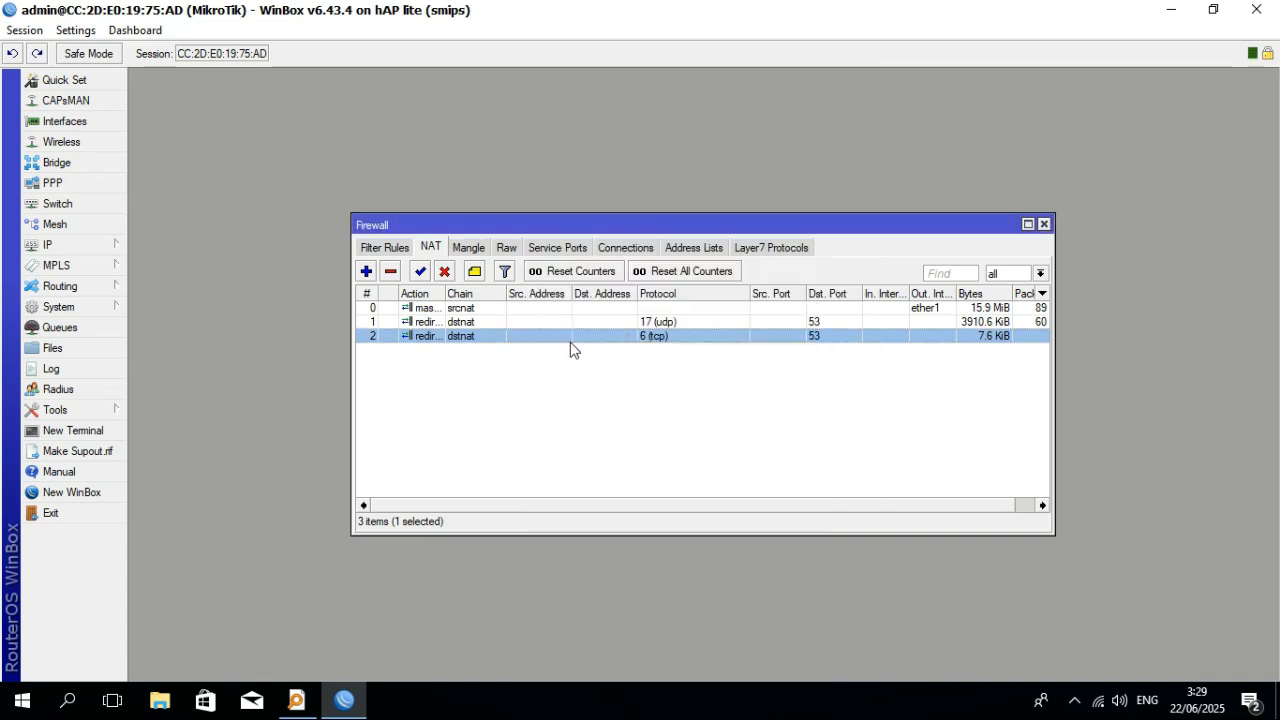
{"action": "left_click", "coordinate": [1044, 225]}
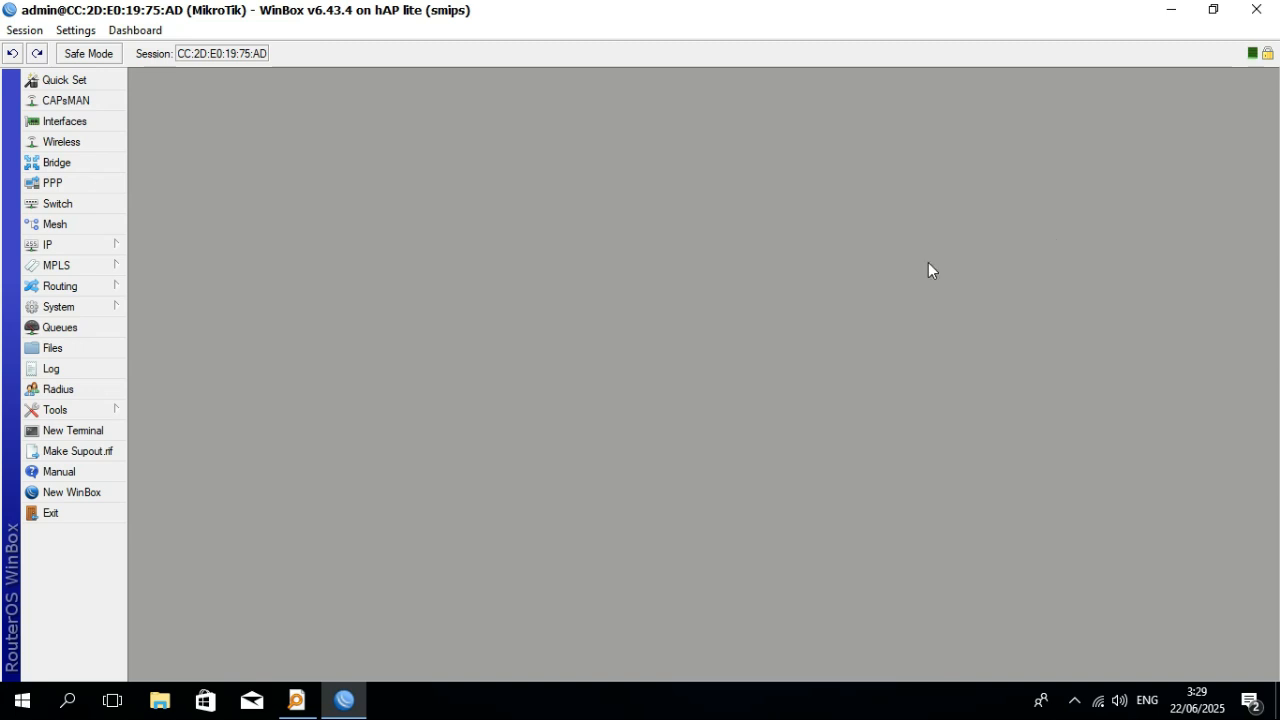
Ping google.com from a new router terminal to test internet connectivity, and close the terminal.
{"action": "left_click", "coordinate": [94, 431]}
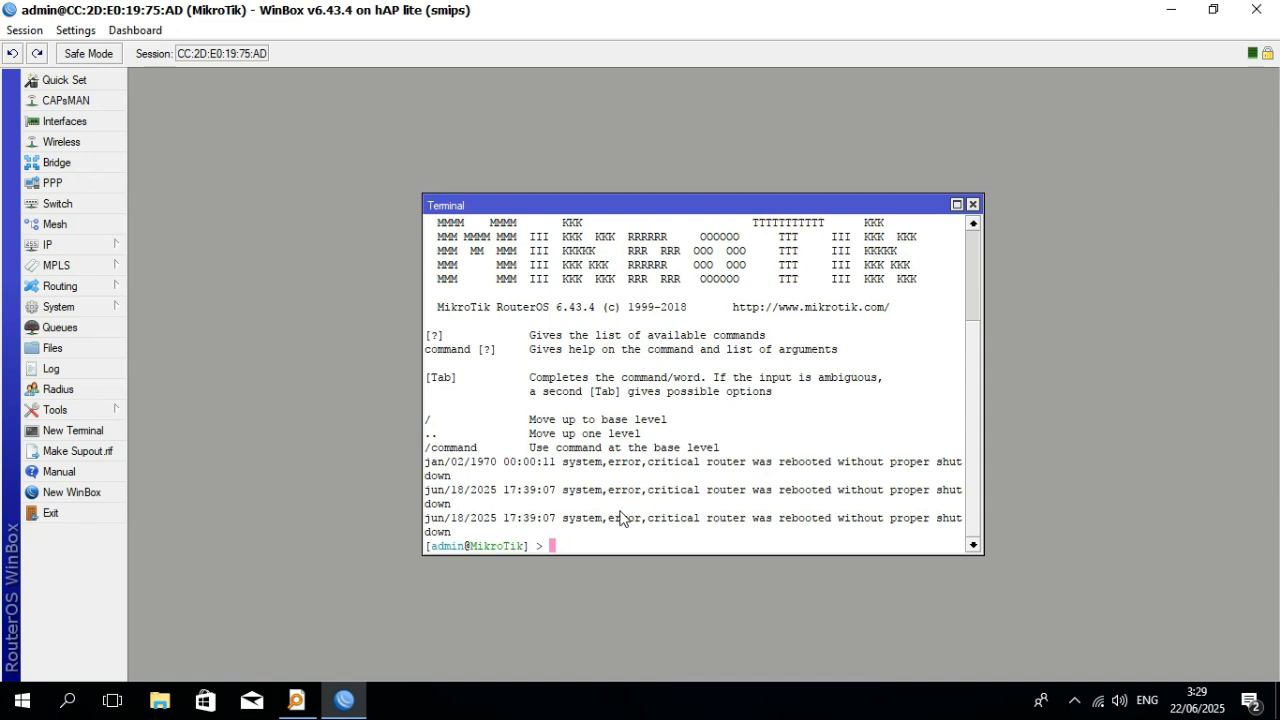
{"action": "type", "text": "ping google.com"}
{"action": "key", "text": "Return"}
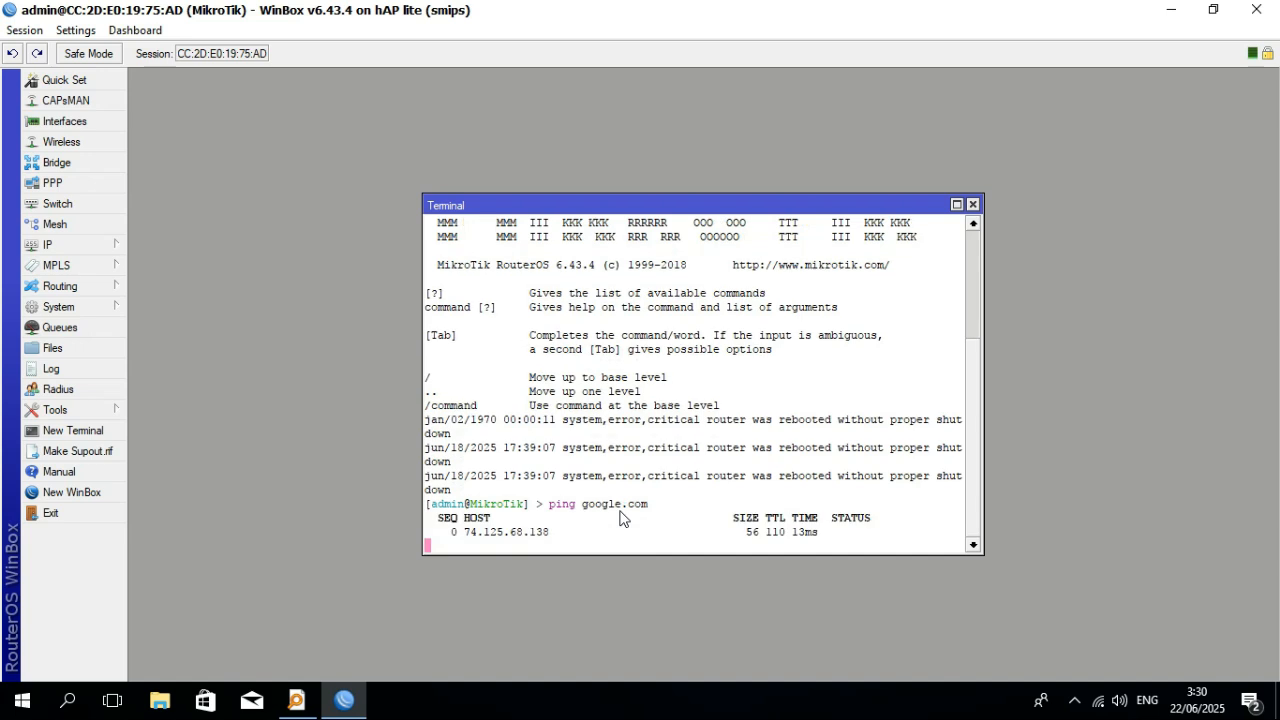
{"action": "left_click", "coordinate": [972, 205]}
Examine the IP address entries assigned to ether1 and ether2 in the router's address list.
{"action": "left_click", "coordinate": [90, 245]}
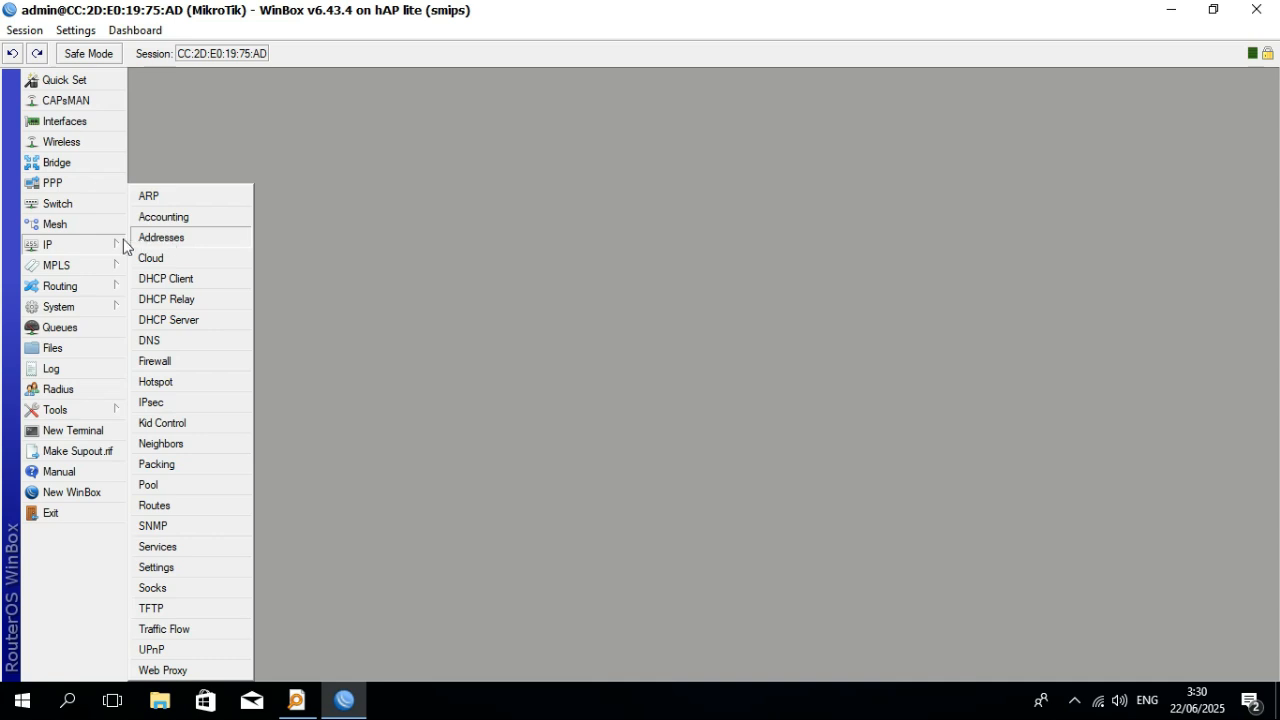
{"action": "left_click", "coordinate": [186, 240]}
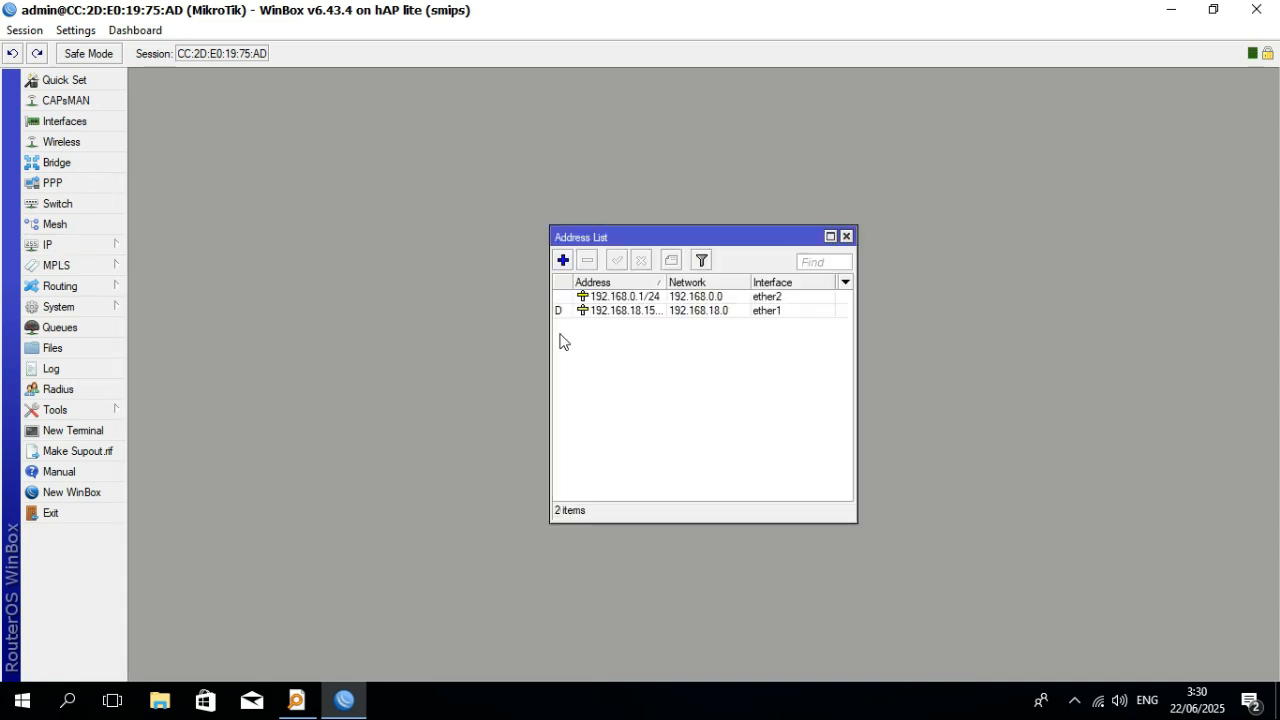
{"action": "left_click", "coordinate": [695, 313]}
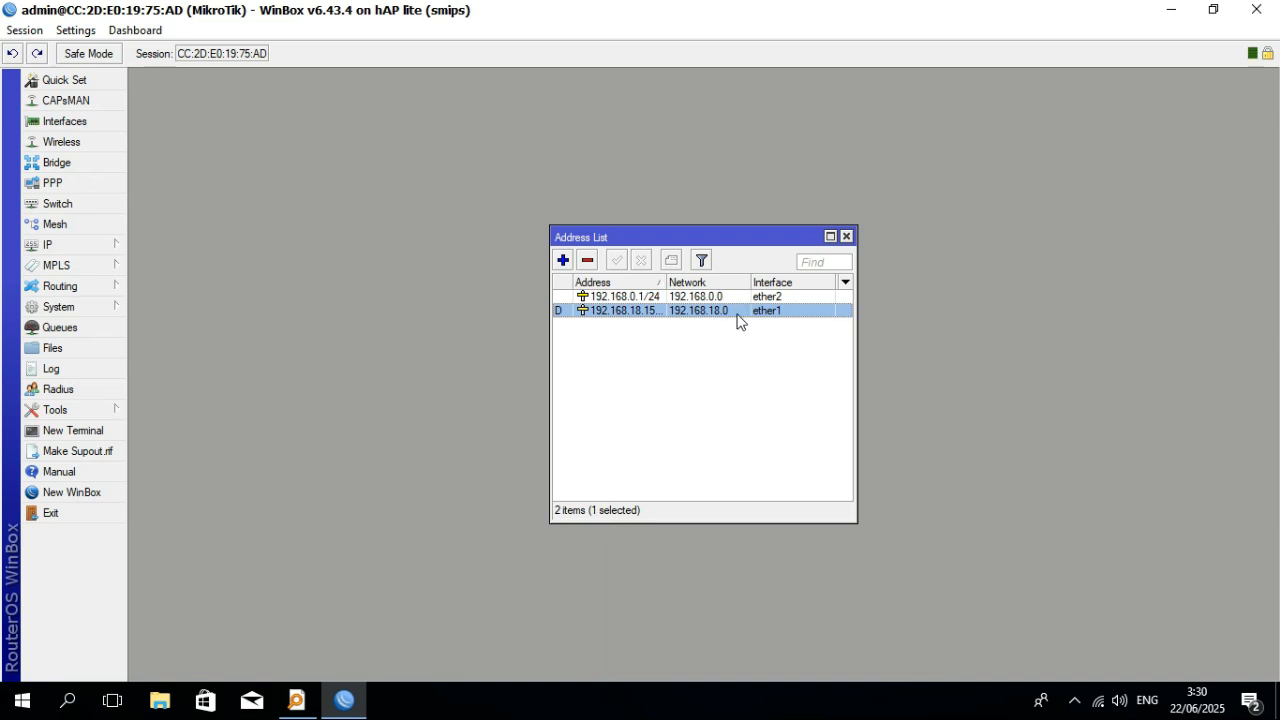
{"action": "left_click", "coordinate": [645, 297]}
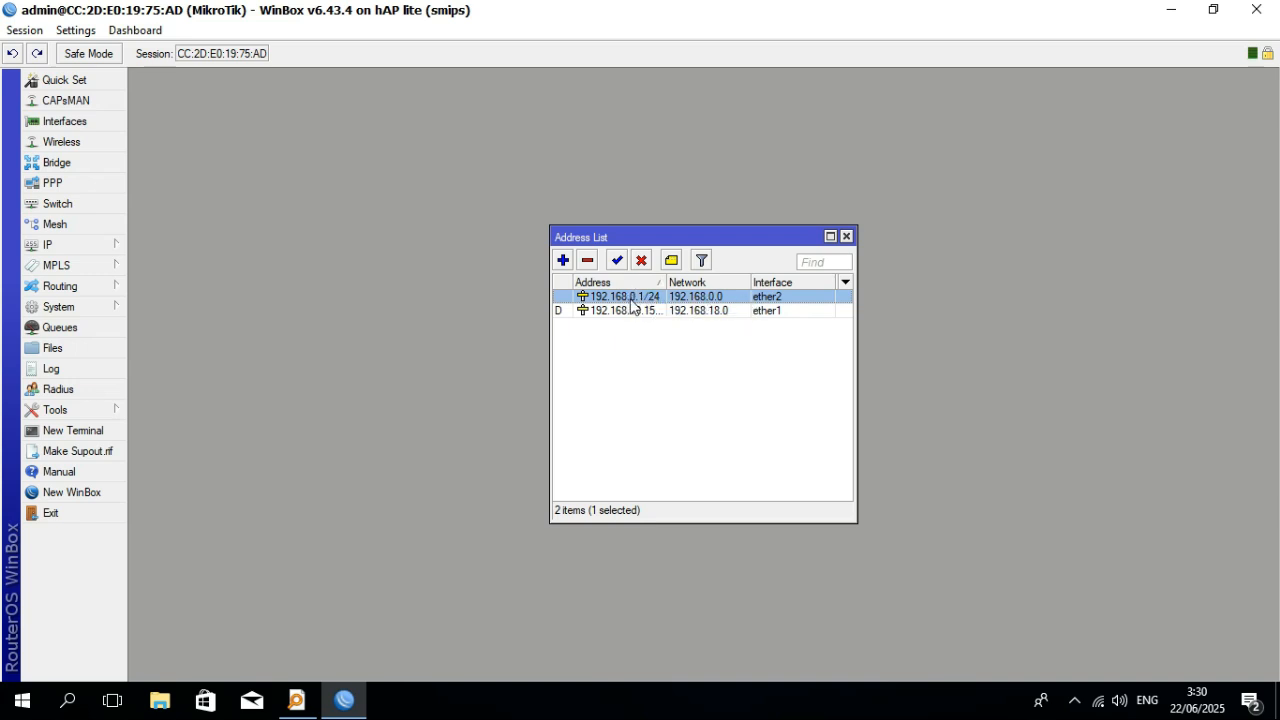
{"action": "left_click", "coordinate": [566, 264]}
{"action": "left_click", "coordinate": [689, 301]}
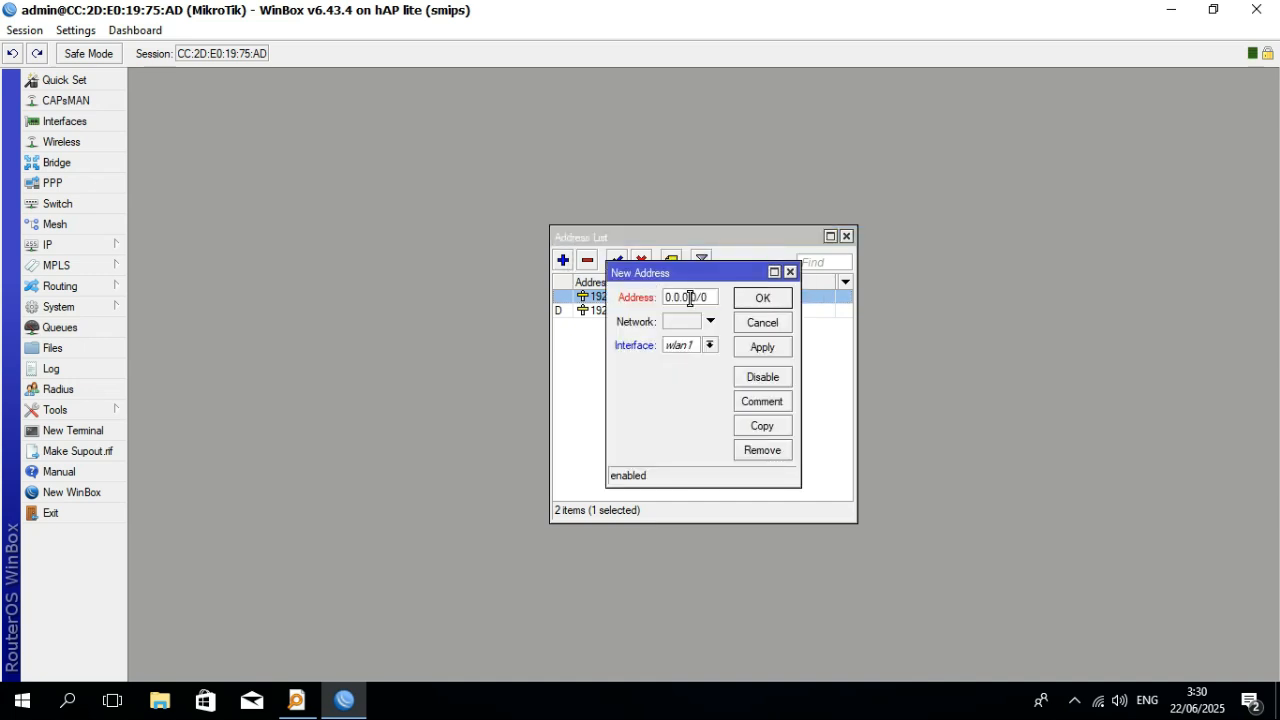
{"action": "left_click_drag", "start_coordinate": [665, 300], "coordinate": [699, 300]}
{"action": "left_click_drag", "start_coordinate": [707, 298], "coordinate": [699, 298]}
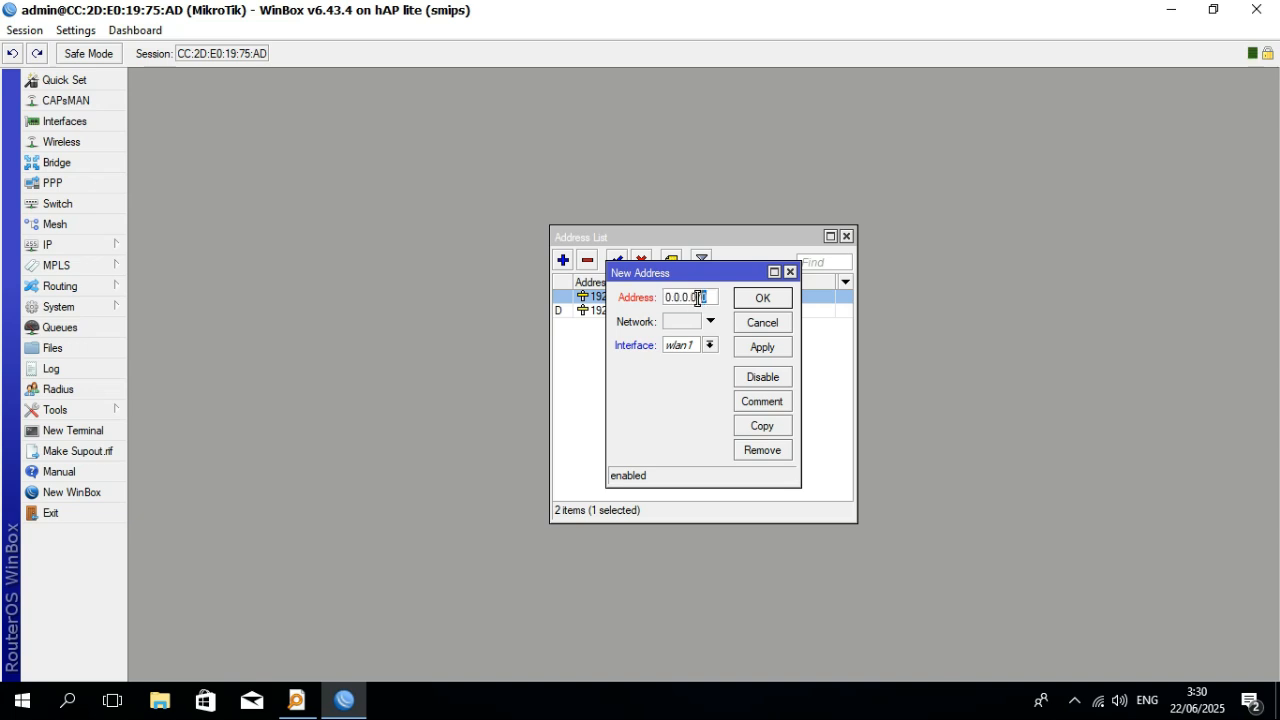
{"action": "left_click", "coordinate": [712, 349]}
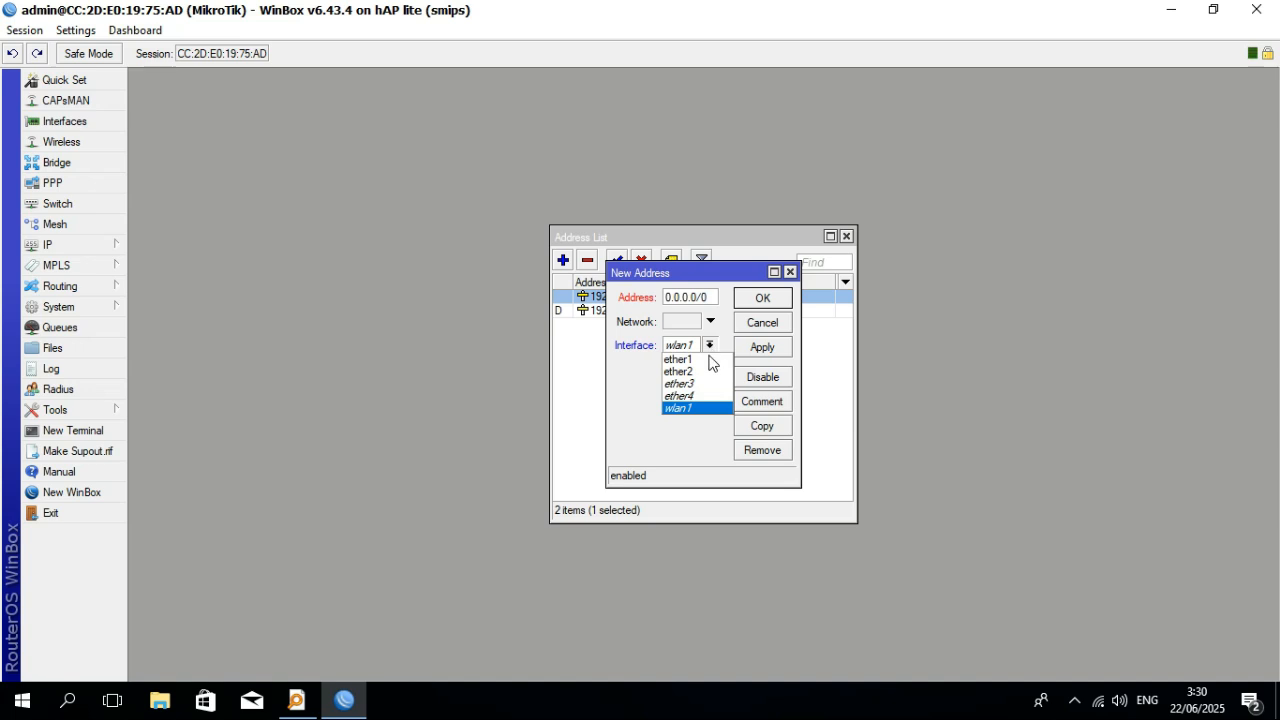
{"action": "left_click", "coordinate": [781, 300]}
{"action": "left_click", "coordinate": [781, 299]}
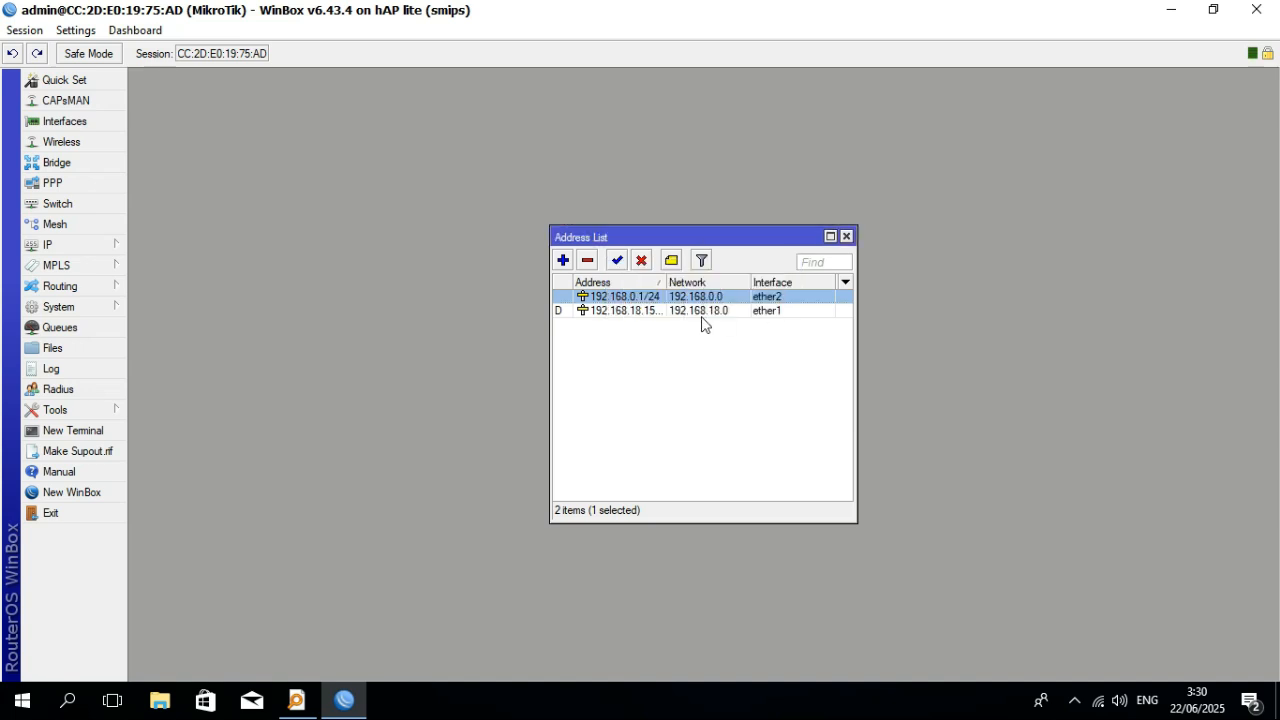
Compare the networks of the ether1 and ether2 addresses once more and close the address list.
{"action": "left_click", "coordinate": [725, 314]}
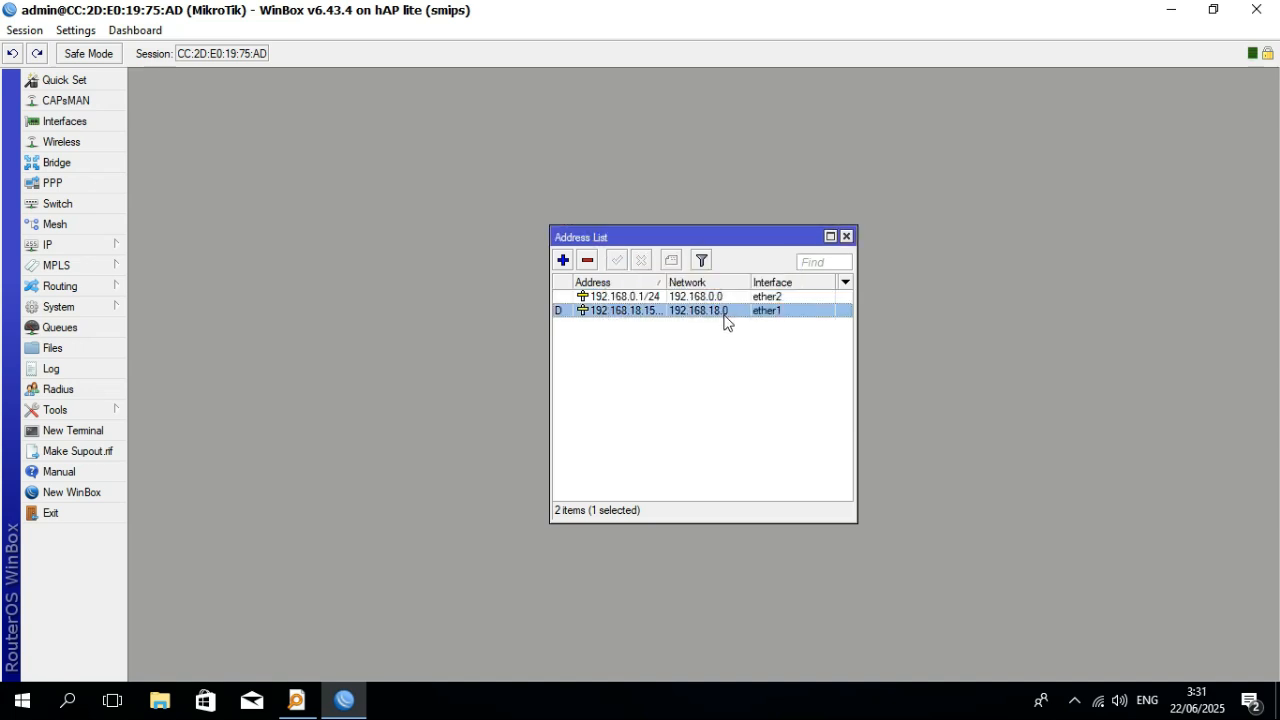
{"action": "left_click", "coordinate": [738, 296]}
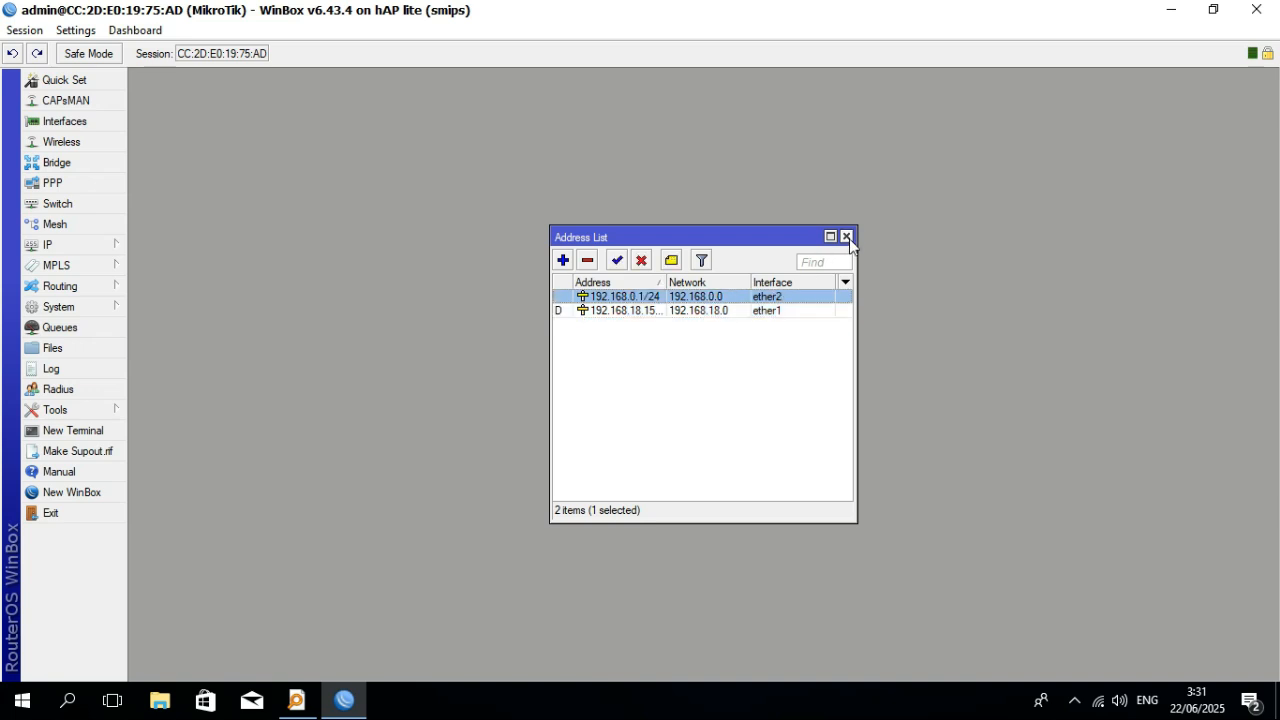
{"action": "left_click", "coordinate": [846, 237]}
Examine the default route and the connected ether1 and ether2 routes in the IP route list, and close it.
{"action": "left_click", "coordinate": [68, 250]}
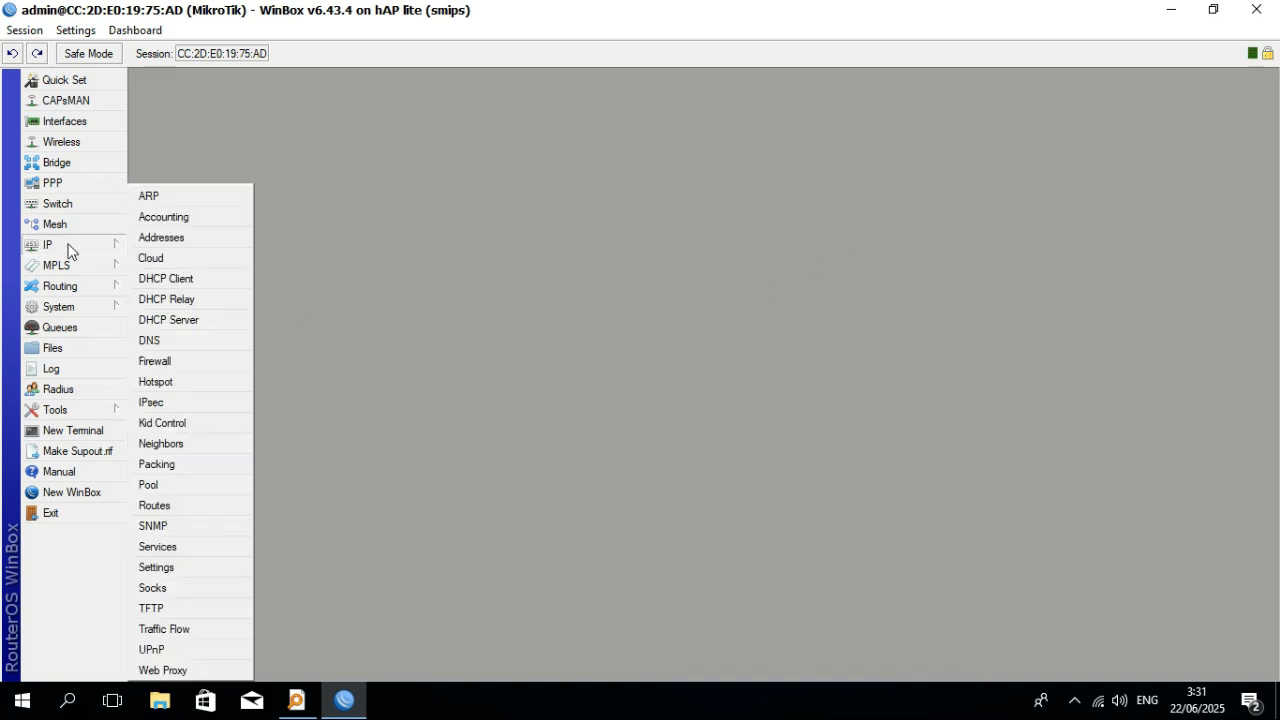
{"action": "left_click", "coordinate": [178, 505]}
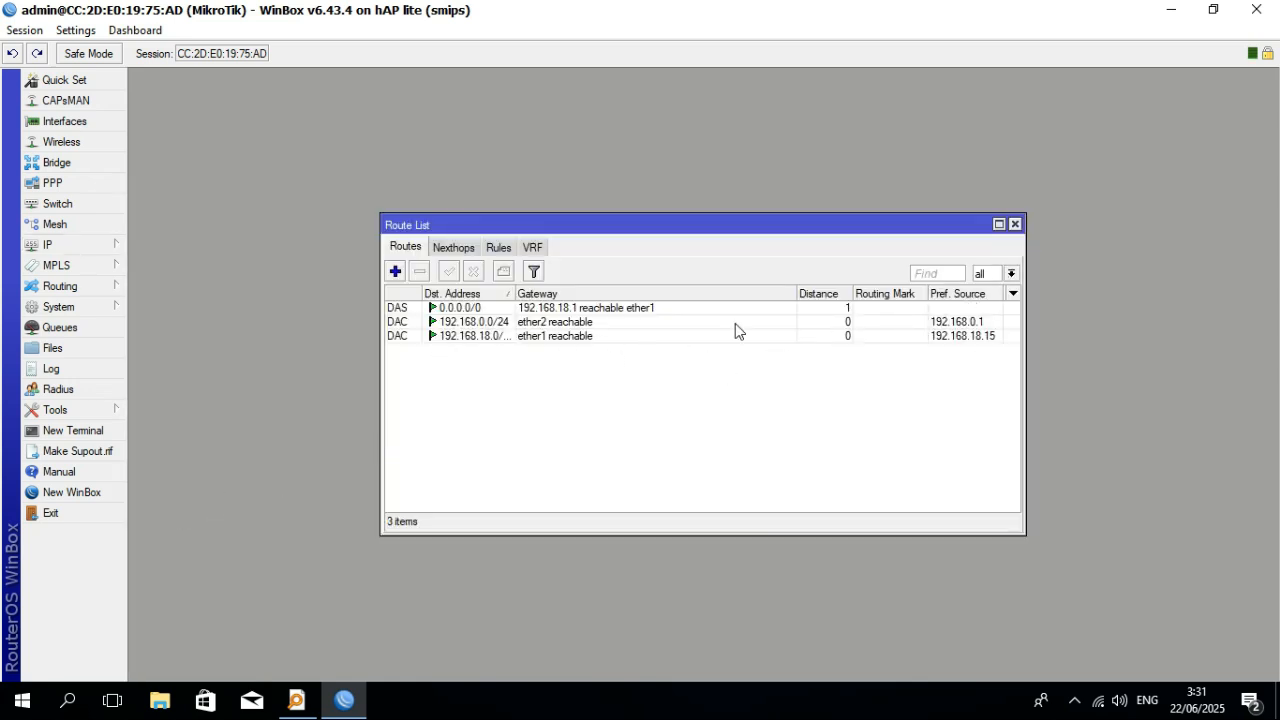
{"action": "left_click", "coordinate": [558, 336]}
{"action": "left_click", "coordinate": [580, 322]}
{"action": "left_click", "coordinate": [584, 336]}
{"action": "left_click", "coordinate": [584, 322]}
{"action": "left_click", "coordinate": [592, 309]}
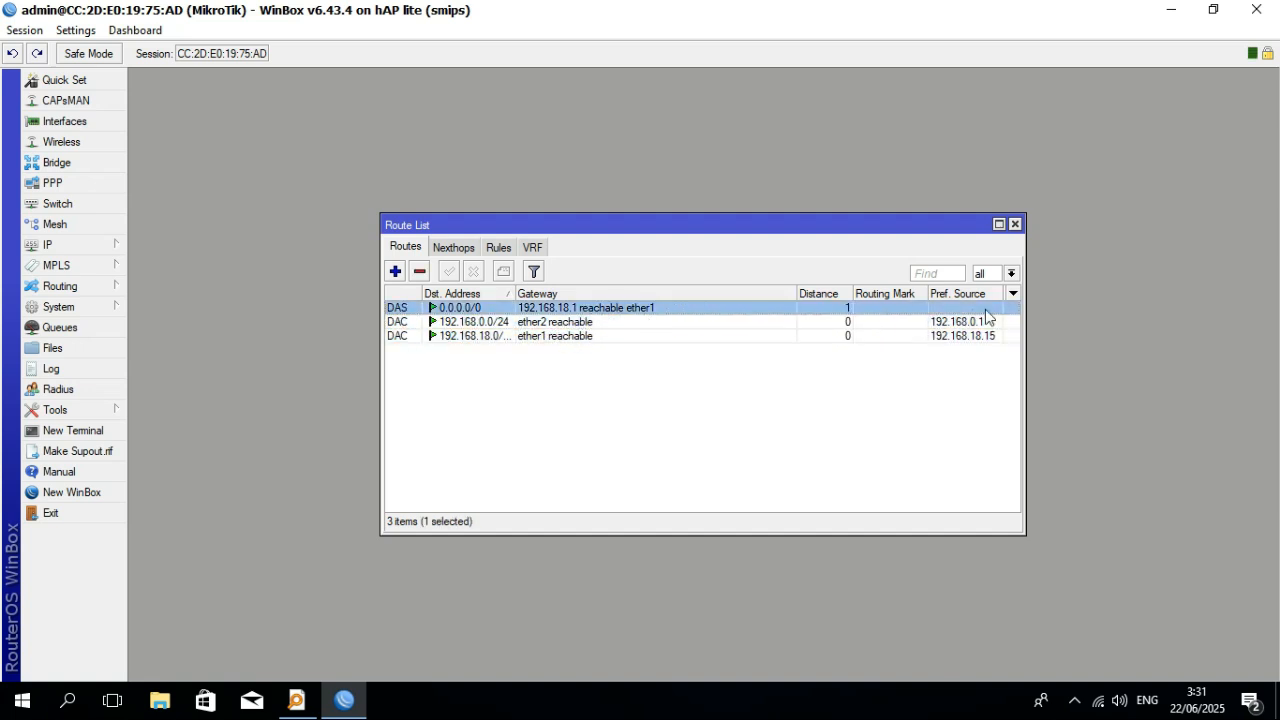
{"action": "left_click", "coordinate": [1015, 225]}
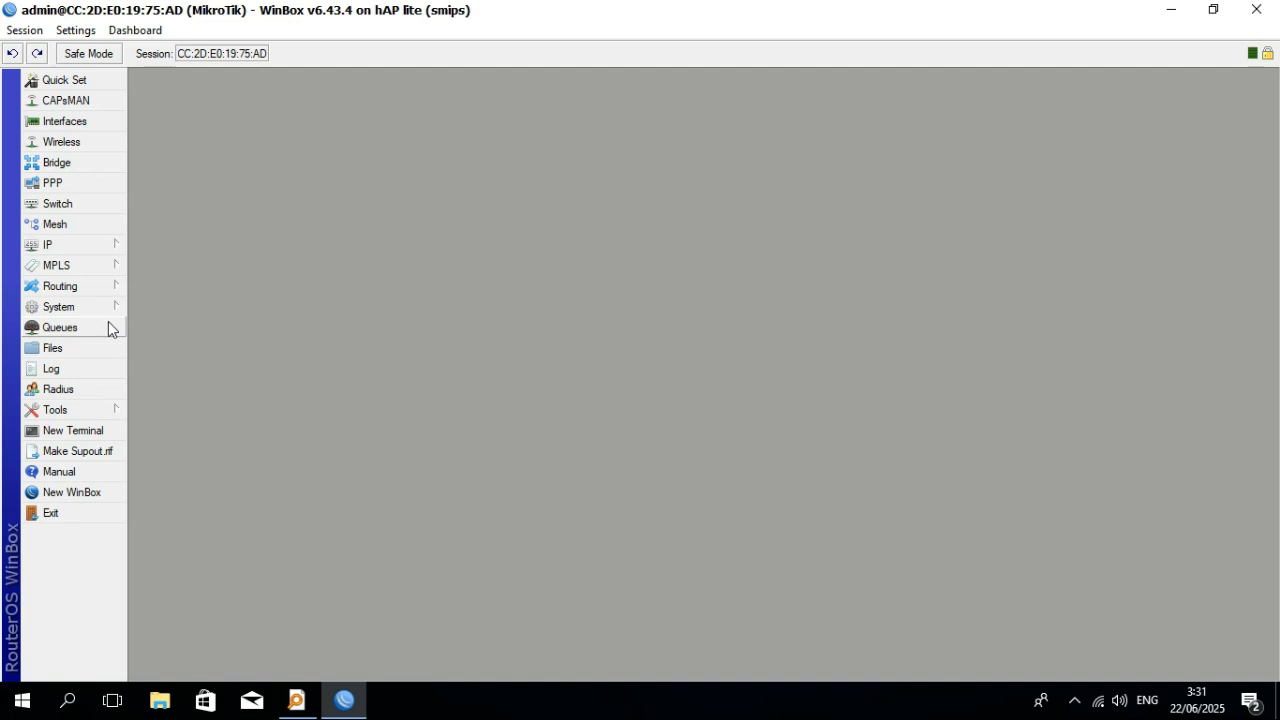
Examine the settings of the DHCP server dhcp1 on ether2, including its lease time and address pool, without changing them.
{"action": "left_click", "coordinate": [111, 244]}
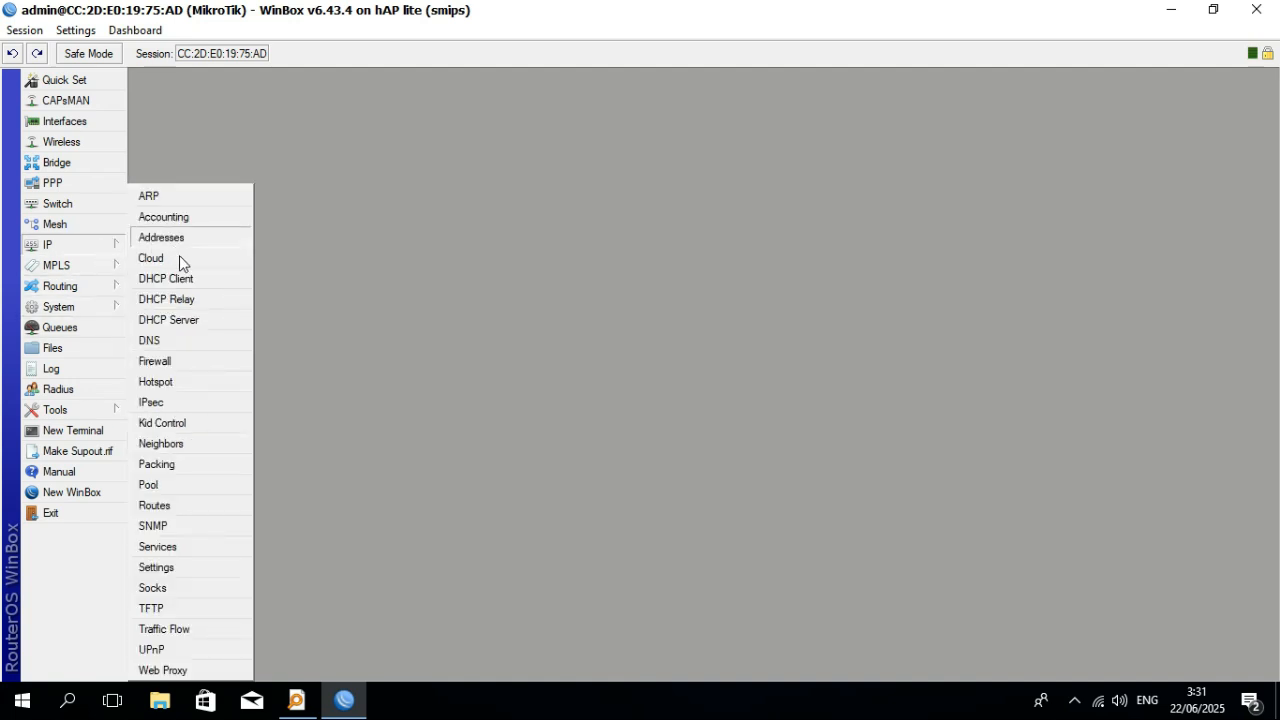
{"action": "left_click", "coordinate": [189, 320]}
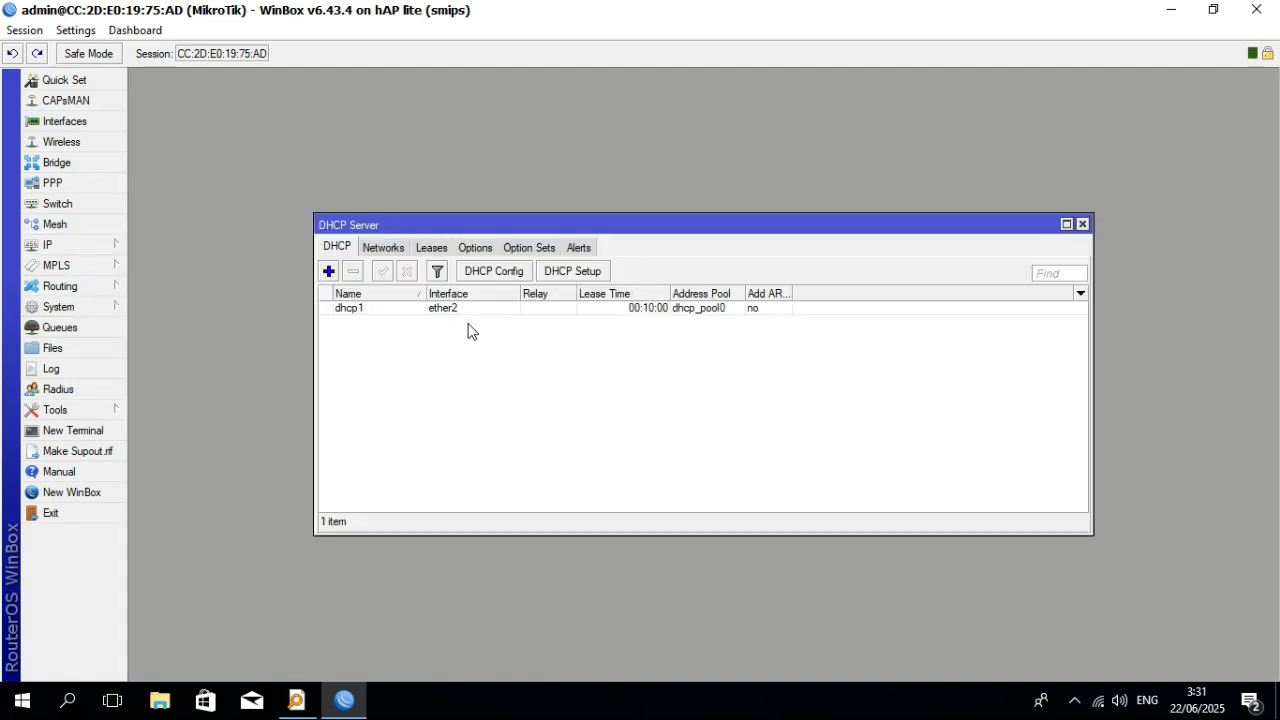
{"action": "double_click", "coordinate": [524, 312]}
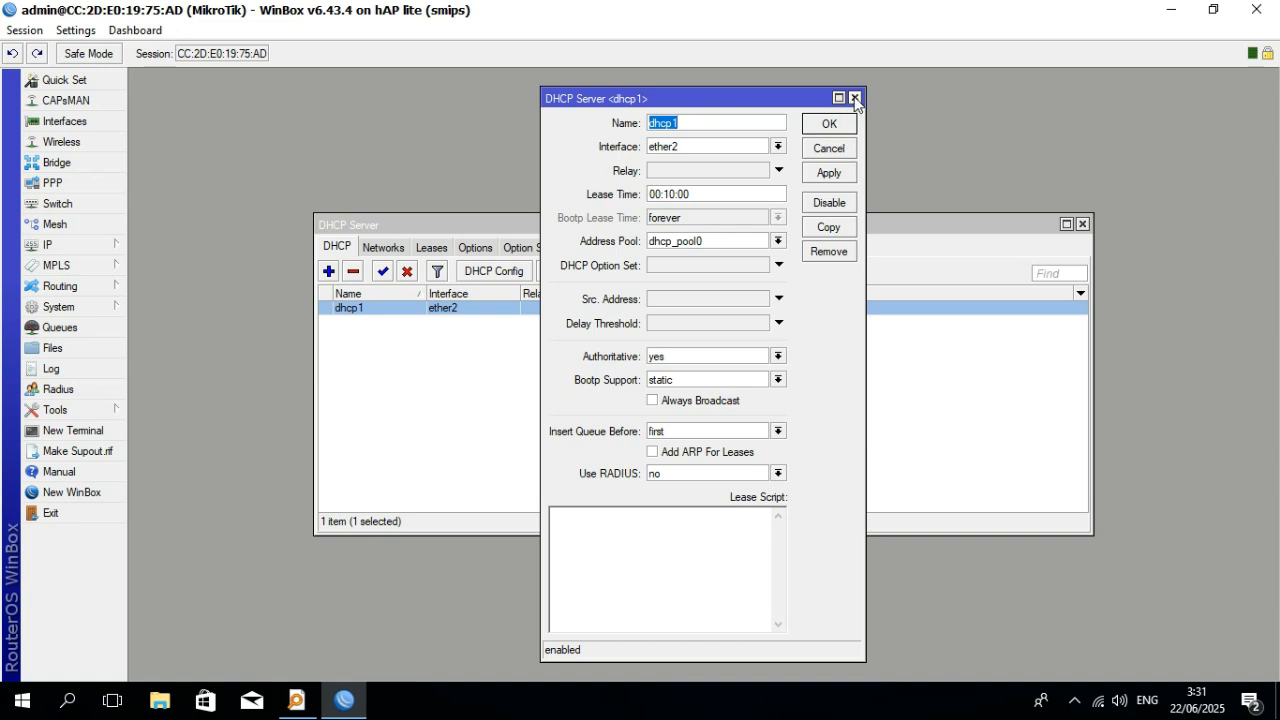
{"action": "left_click", "coordinate": [854, 98]}
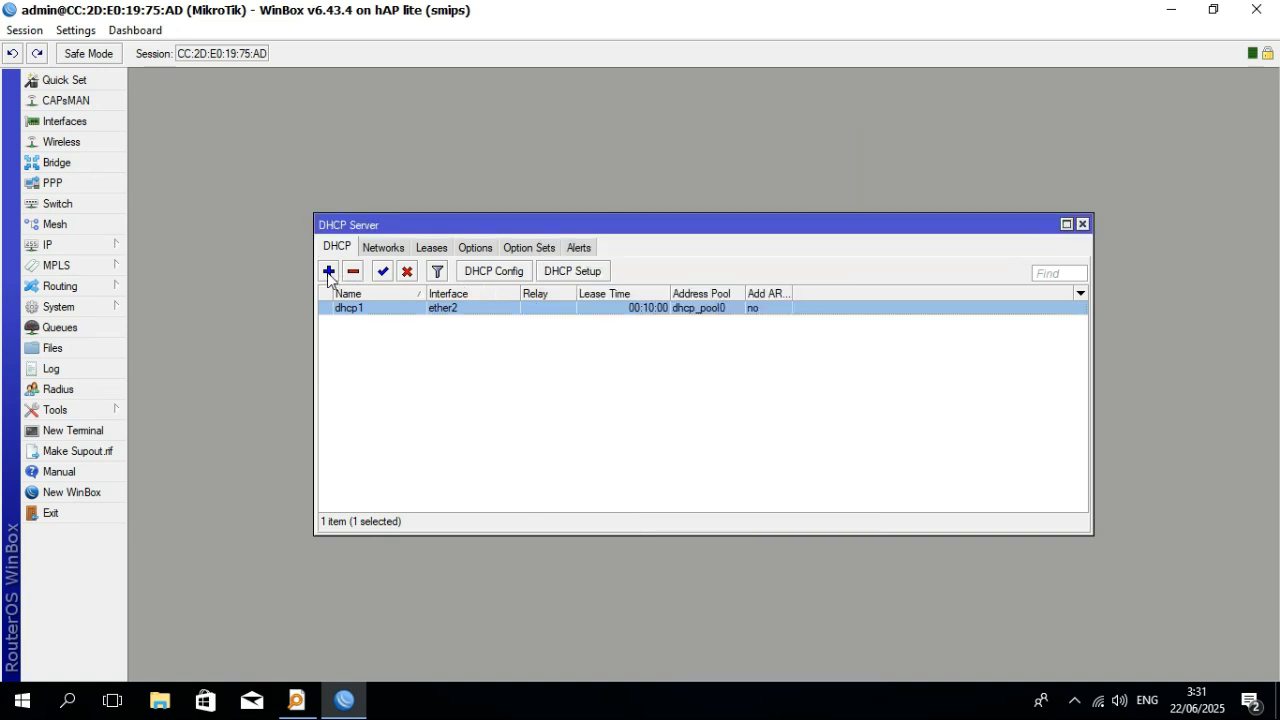
{"action": "left_click", "coordinate": [548, 276]}
{"action": "left_click", "coordinate": [755, 376]}
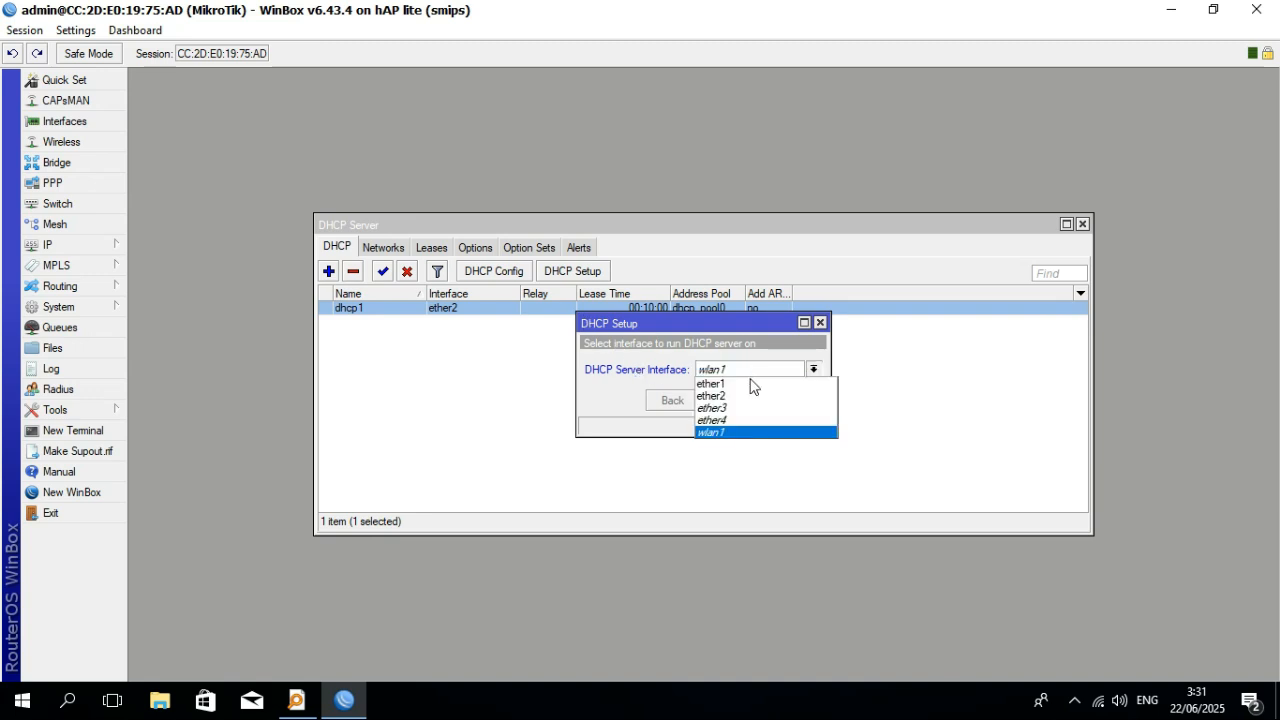
{"action": "left_click", "coordinate": [740, 397]}
{"action": "left_click", "coordinate": [737, 403]}
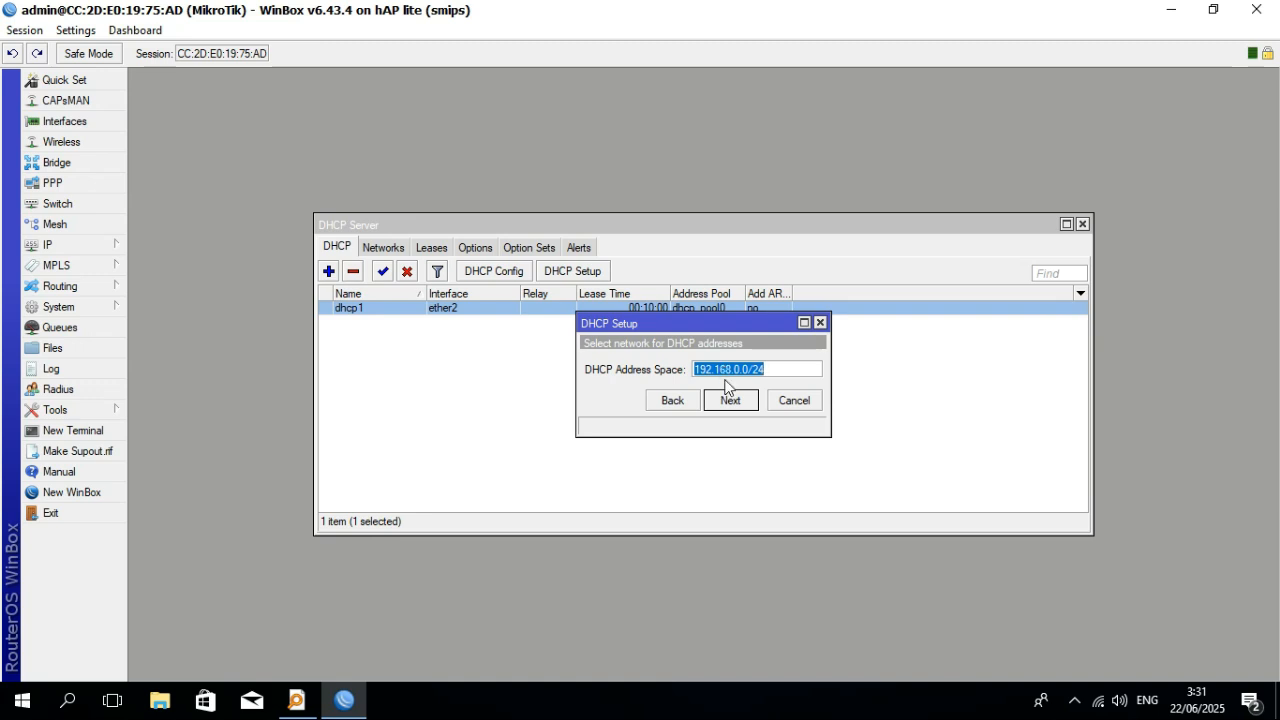
{"action": "left_click", "coordinate": [745, 402]}
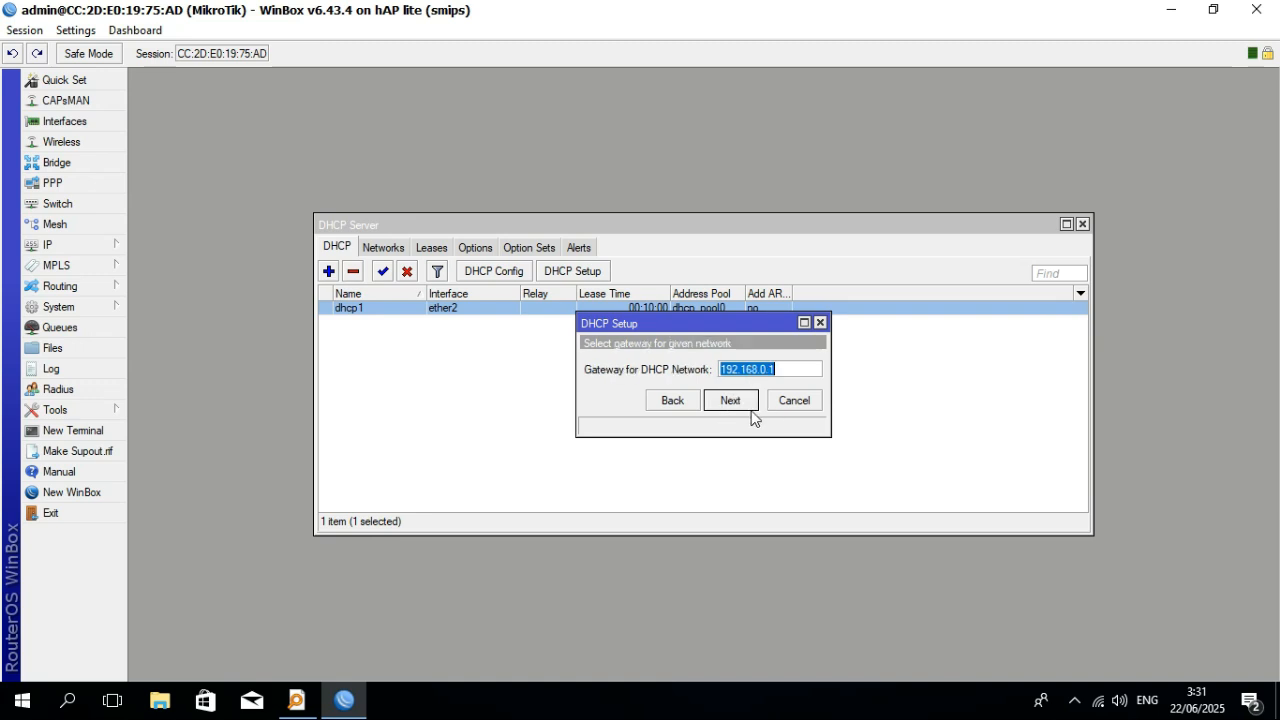
{"action": "left_click", "coordinate": [806, 406]}
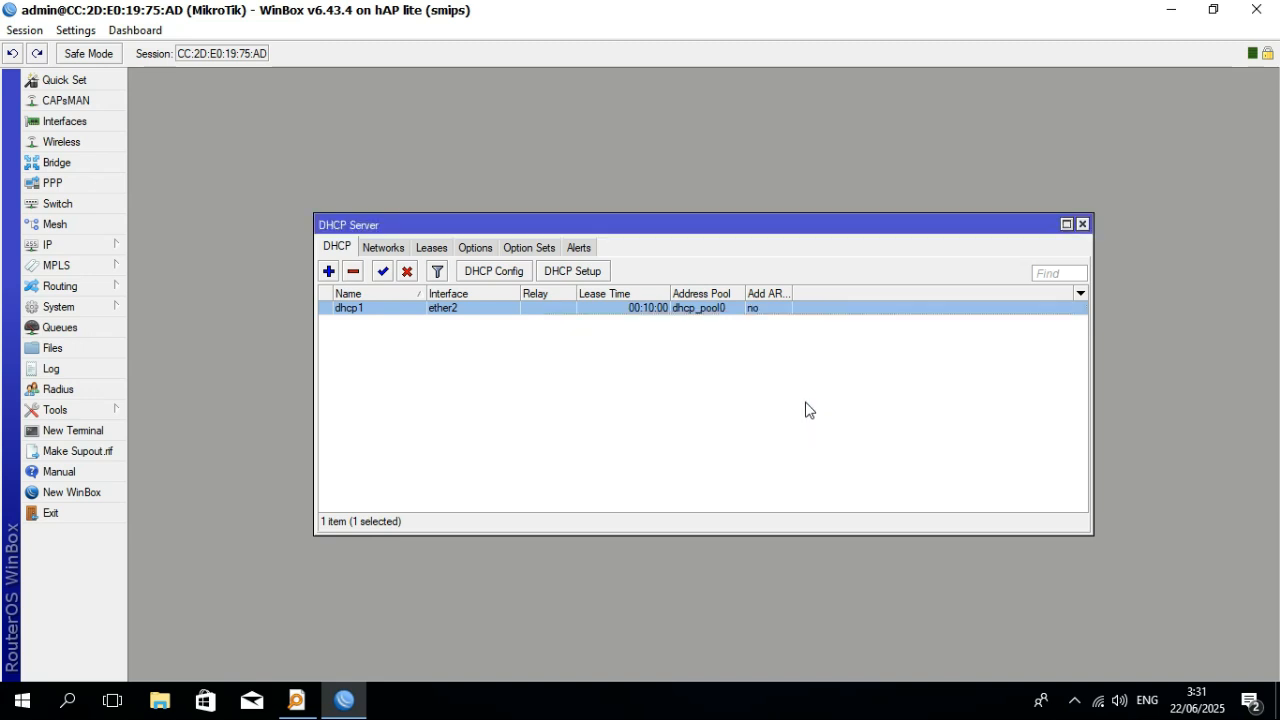
Close and reopen the DHCP server list, check the dhcp1 entry on ether2 once more, and close the list.
{"action": "left_click", "coordinate": [1082, 224]}
{"action": "left_click", "coordinate": [104, 250]}
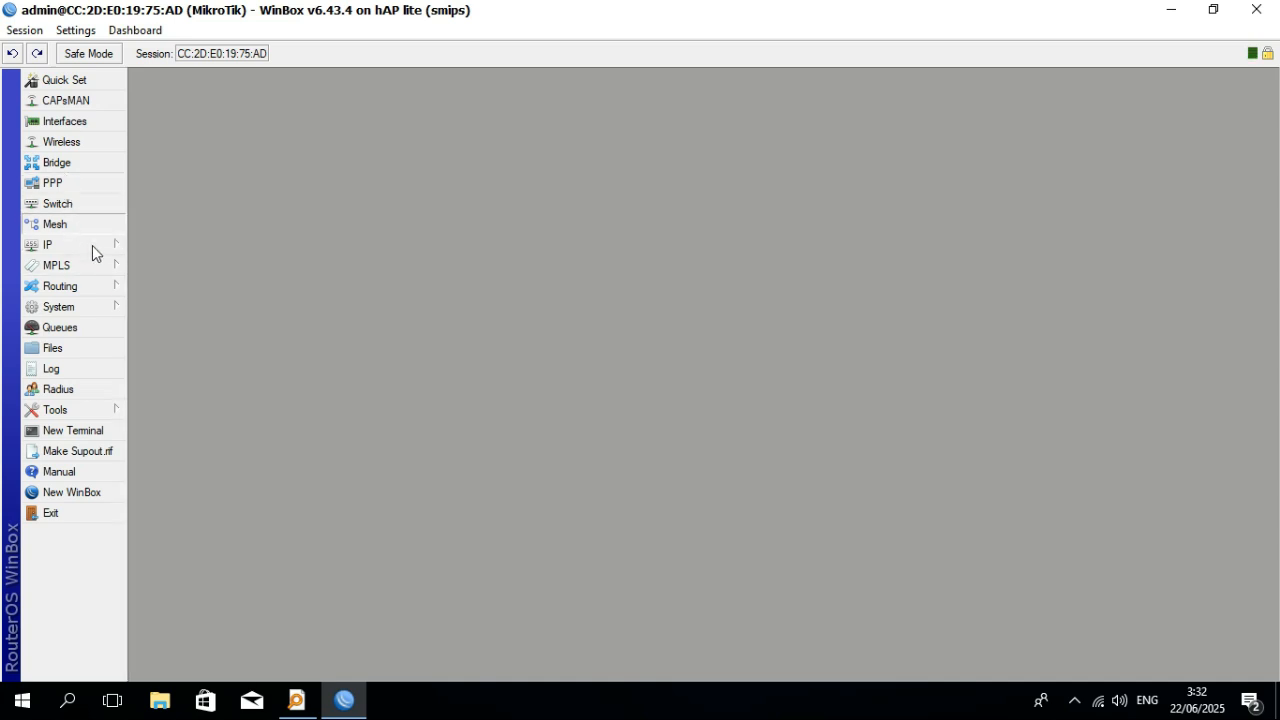
{"action": "mouse_move", "coordinate": [103, 247]}
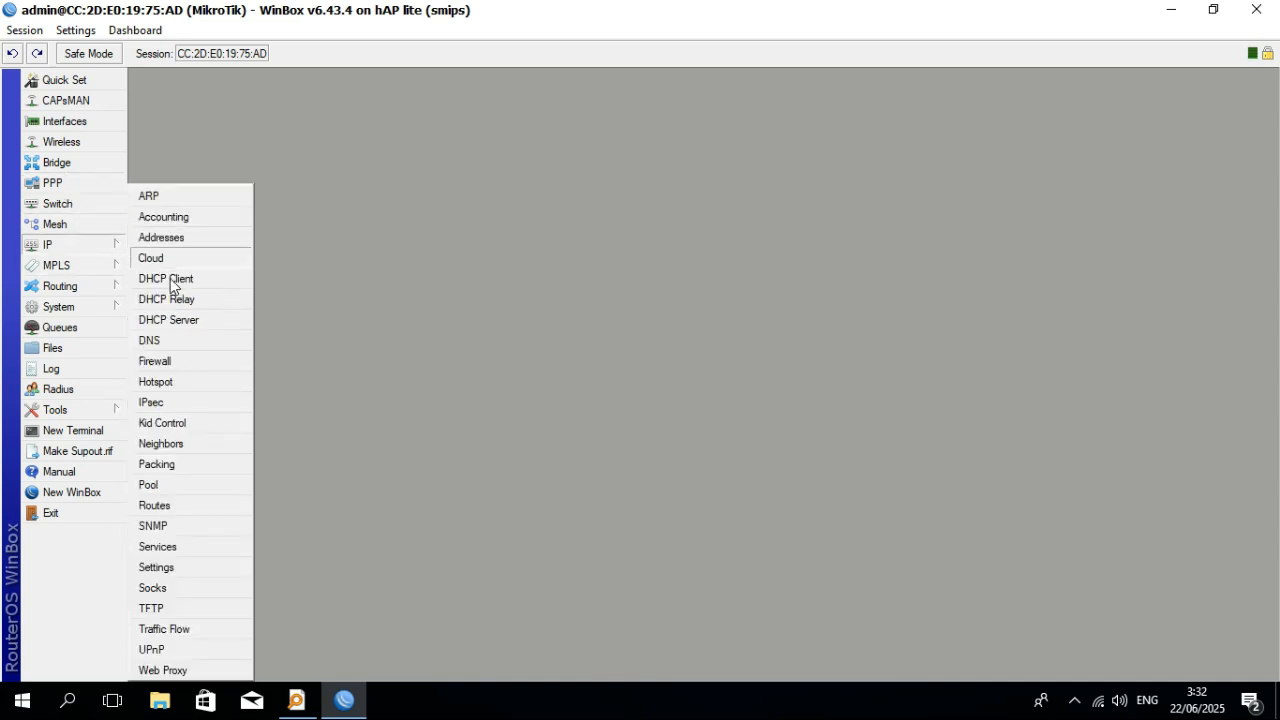
{"action": "left_click", "coordinate": [181, 320]}
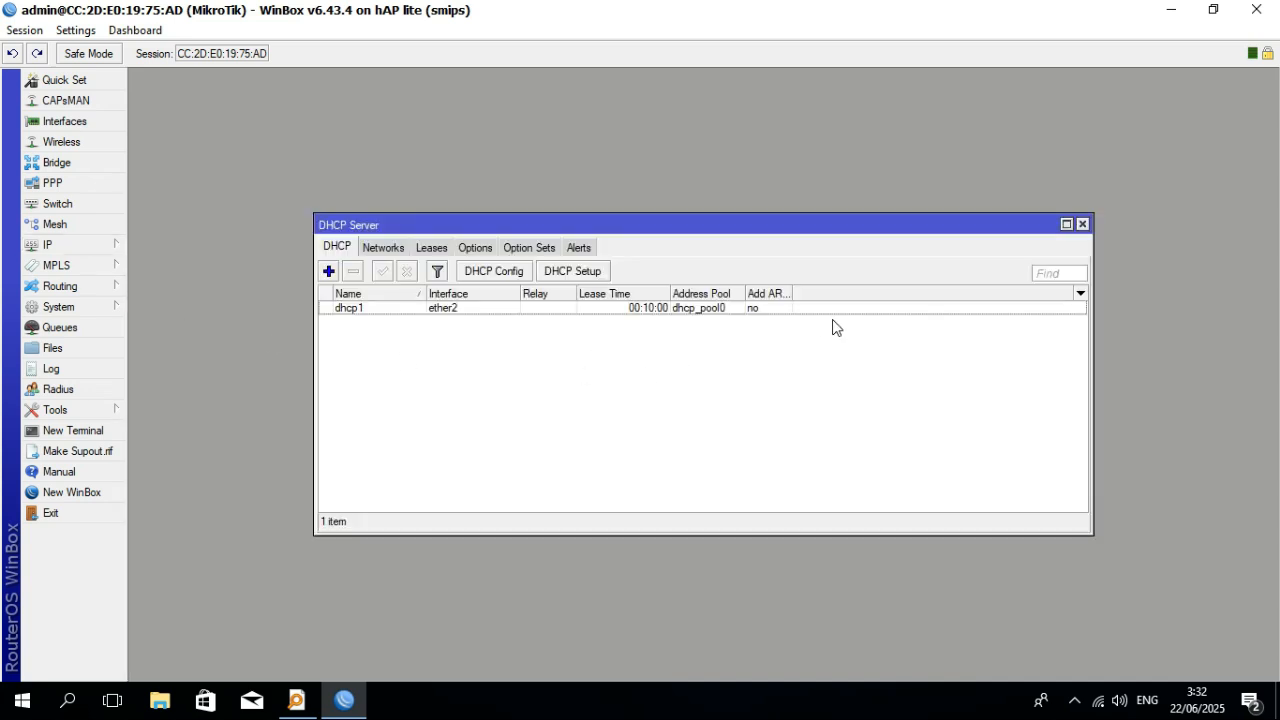
{"action": "left_click", "coordinate": [1082, 226]}
Examine the primary and secondary server addresses in the router's DNS settings, and close the settings without changing them.
{"action": "mouse_move", "coordinate": [62, 249]}
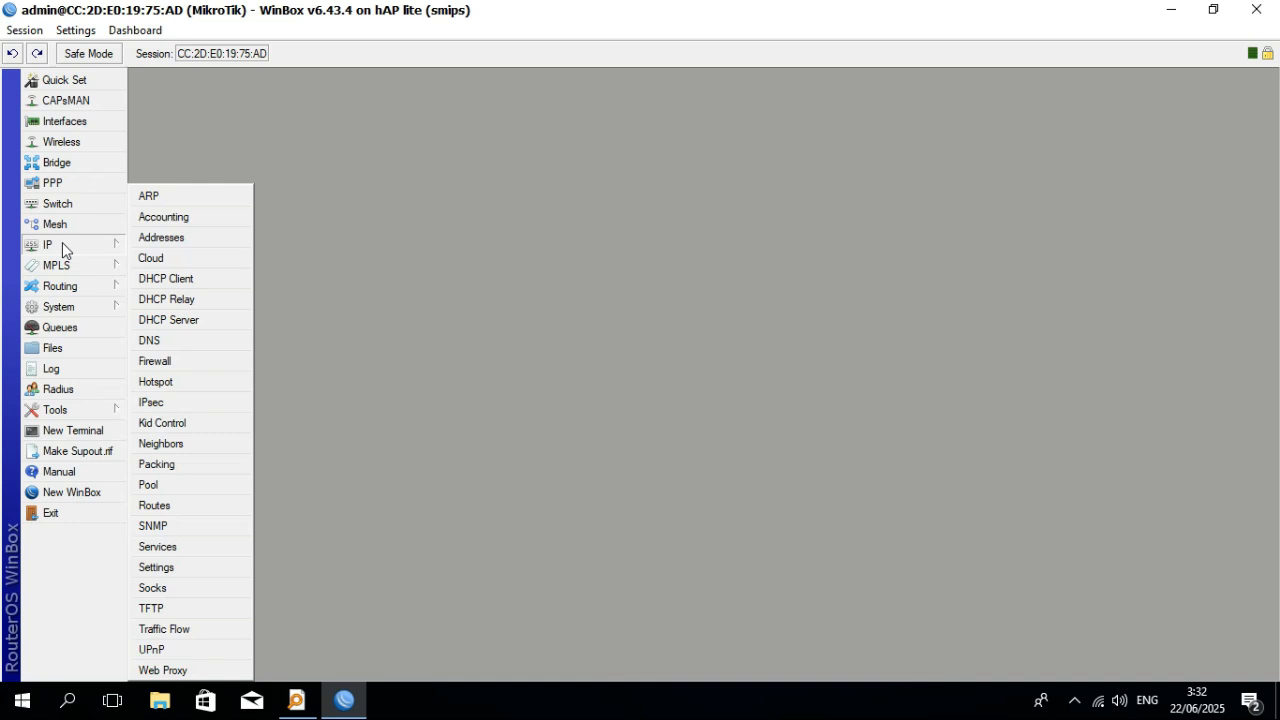
{"action": "left_click", "coordinate": [190, 342]}
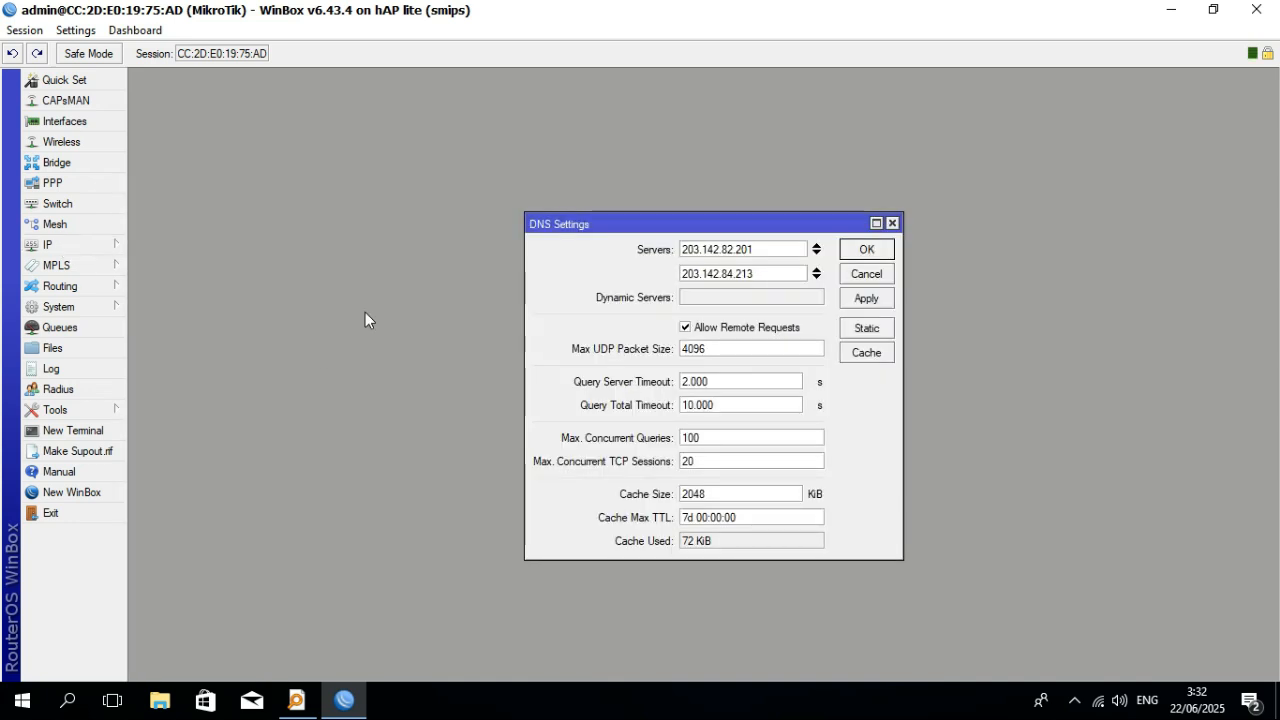
{"action": "left_click", "coordinate": [747, 298]}
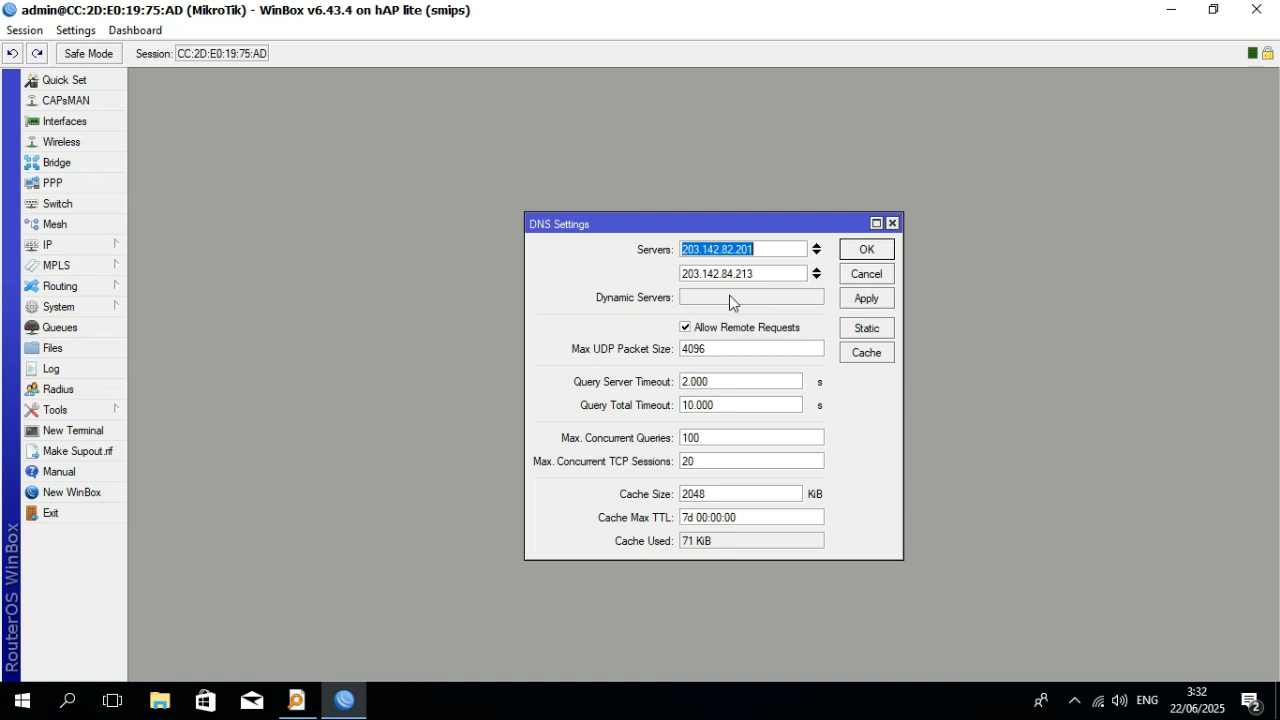
{"action": "left_click", "coordinate": [765, 250]}
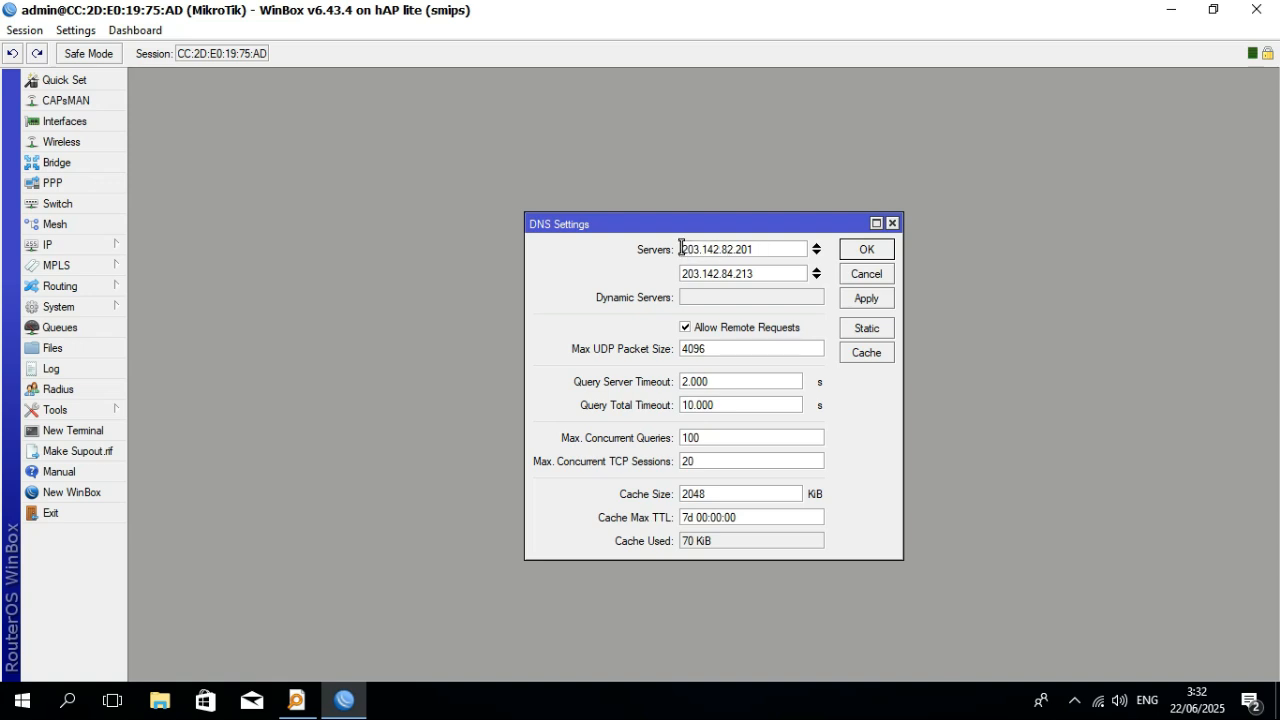
{"action": "left_click_drag", "start_coordinate": [681, 248], "coordinate": [758, 249]}
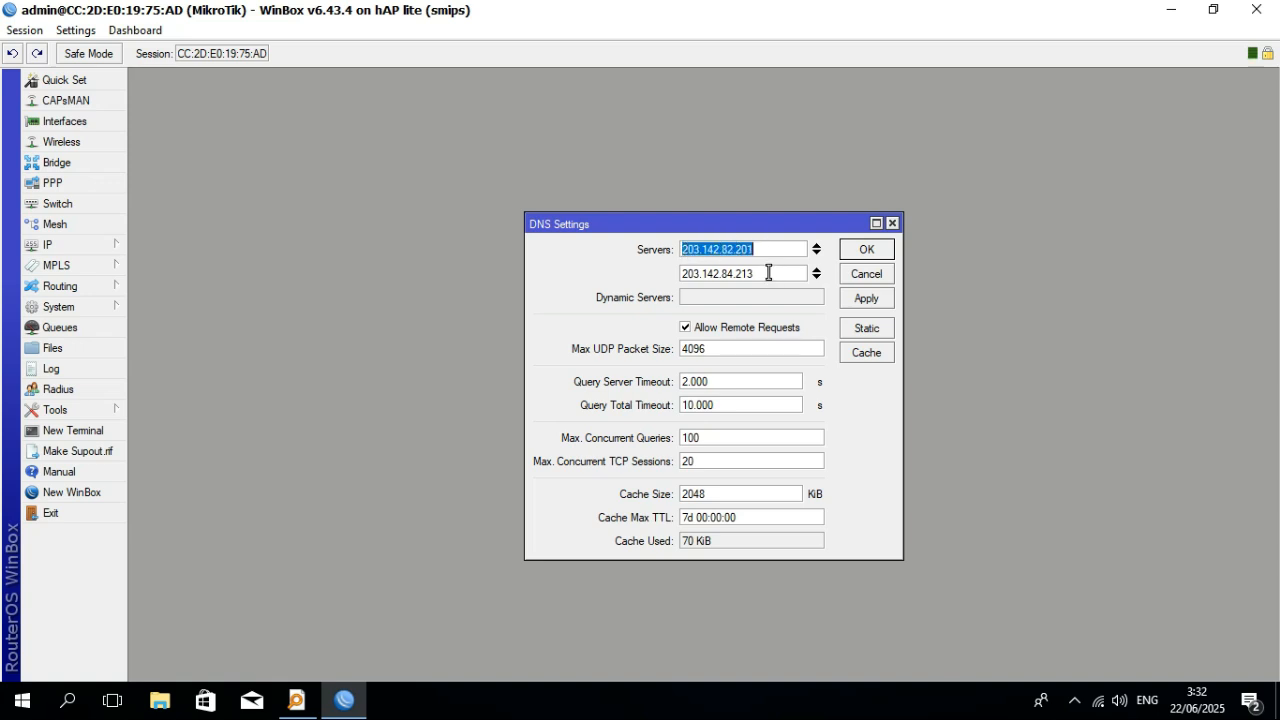
{"action": "left_click", "coordinate": [757, 250]}
{"action": "double_click", "coordinate": [737, 249]}
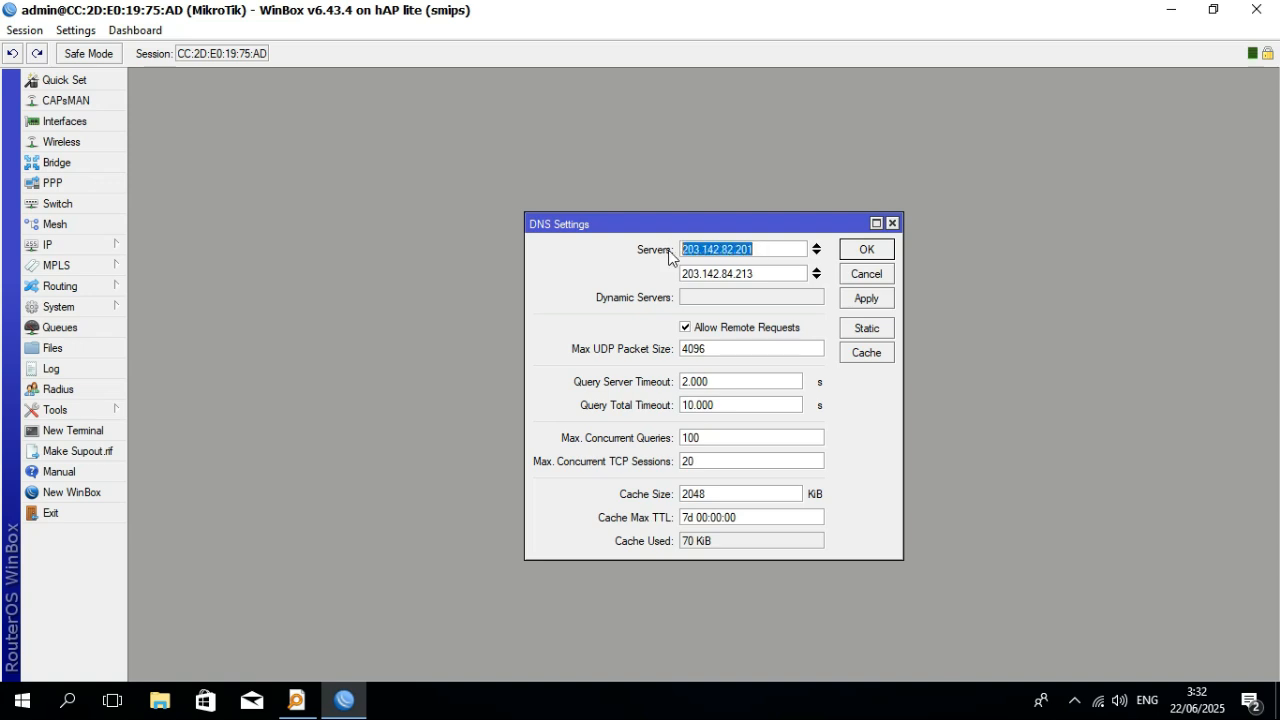
{"action": "left_click", "coordinate": [774, 248]}
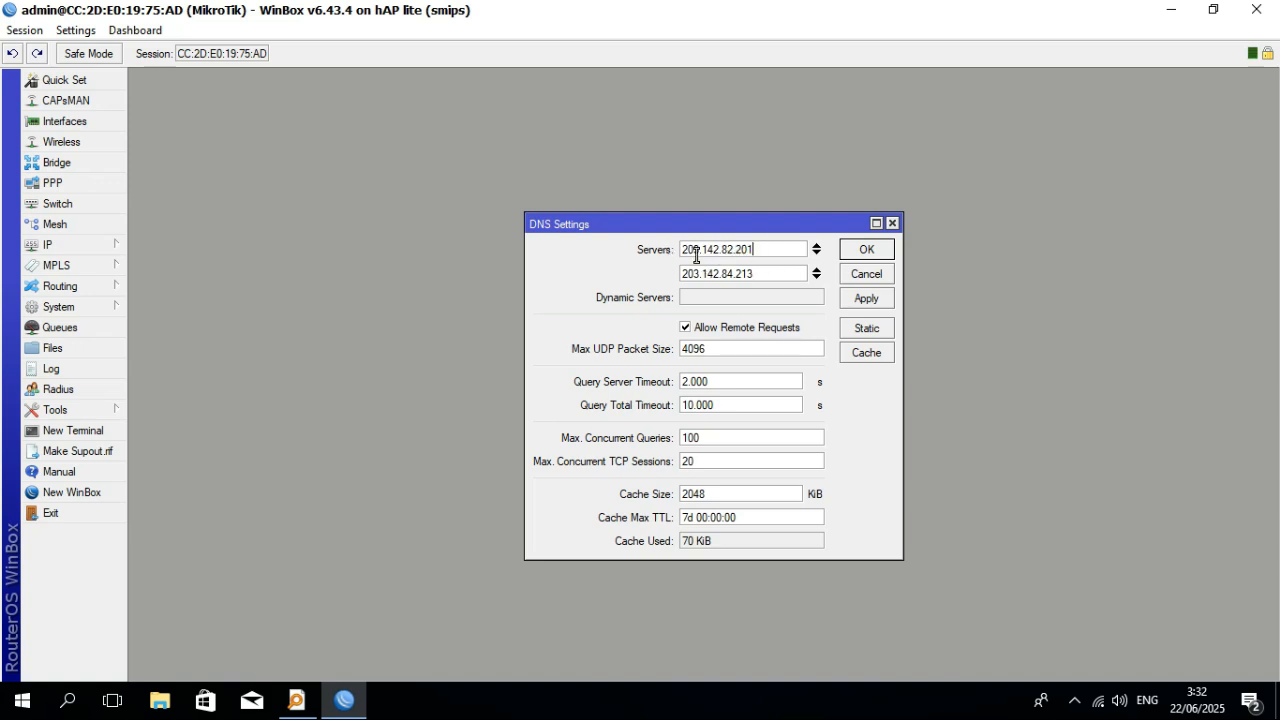
{"action": "left_click_drag", "start_coordinate": [681, 249], "coordinate": [774, 251]}
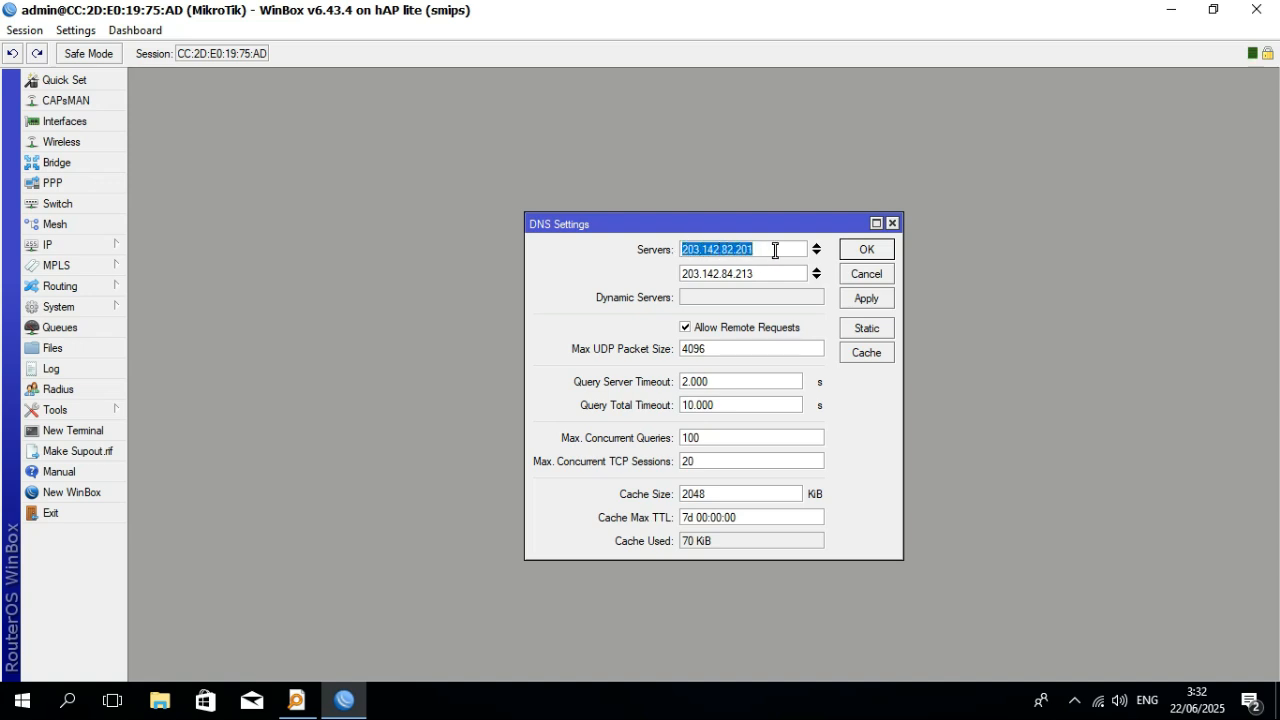
{"action": "left_click", "coordinate": [774, 251]}
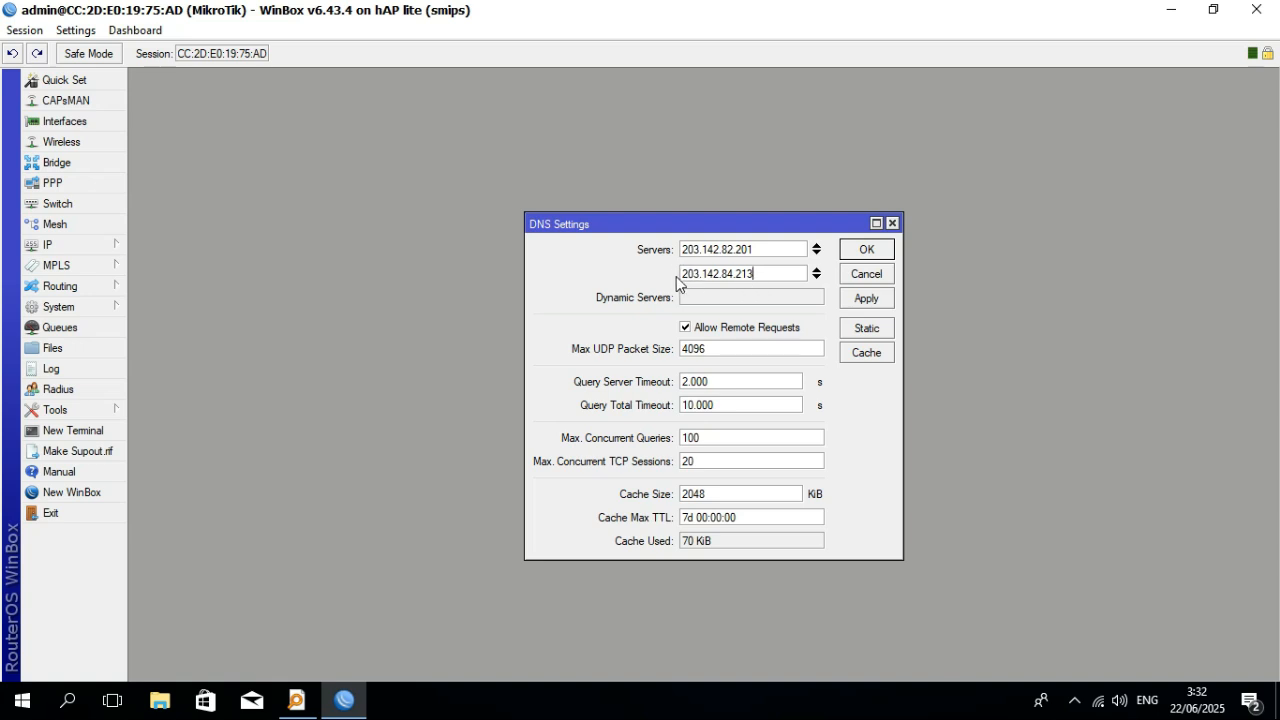
{"action": "left_click_drag", "start_coordinate": [680, 274], "coordinate": [760, 273]}
{"action": "left_click", "coordinate": [768, 273]}
{"action": "left_click", "coordinate": [892, 223]}
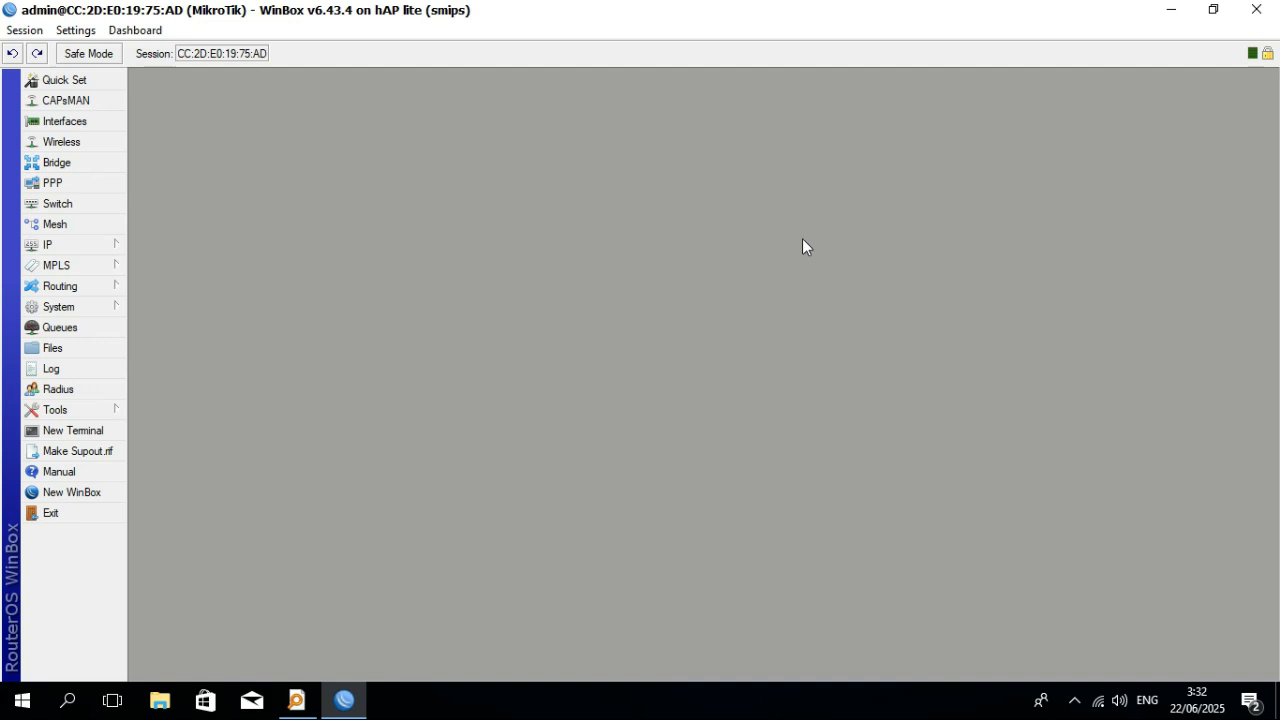
{"action": "left_click", "coordinate": [109, 306]}
{"action": "mouse_move", "coordinate": [105, 274]}
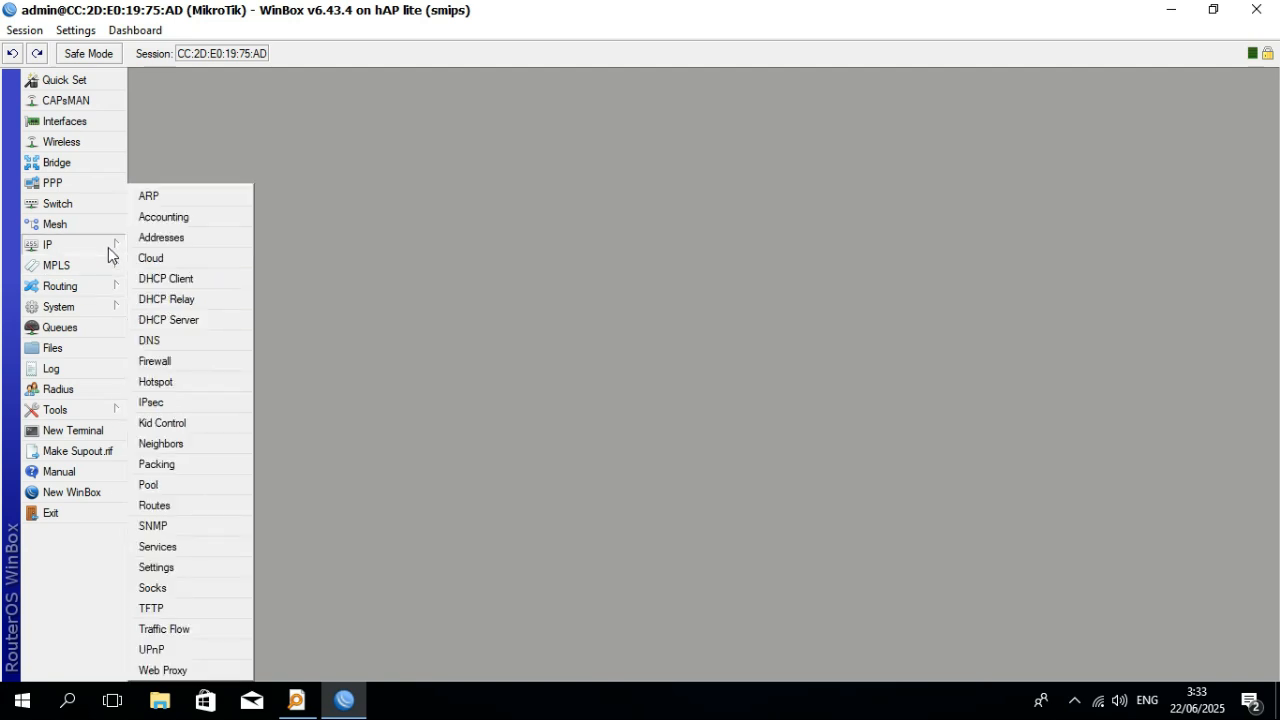
{"action": "left_click", "coordinate": [985, 220]}
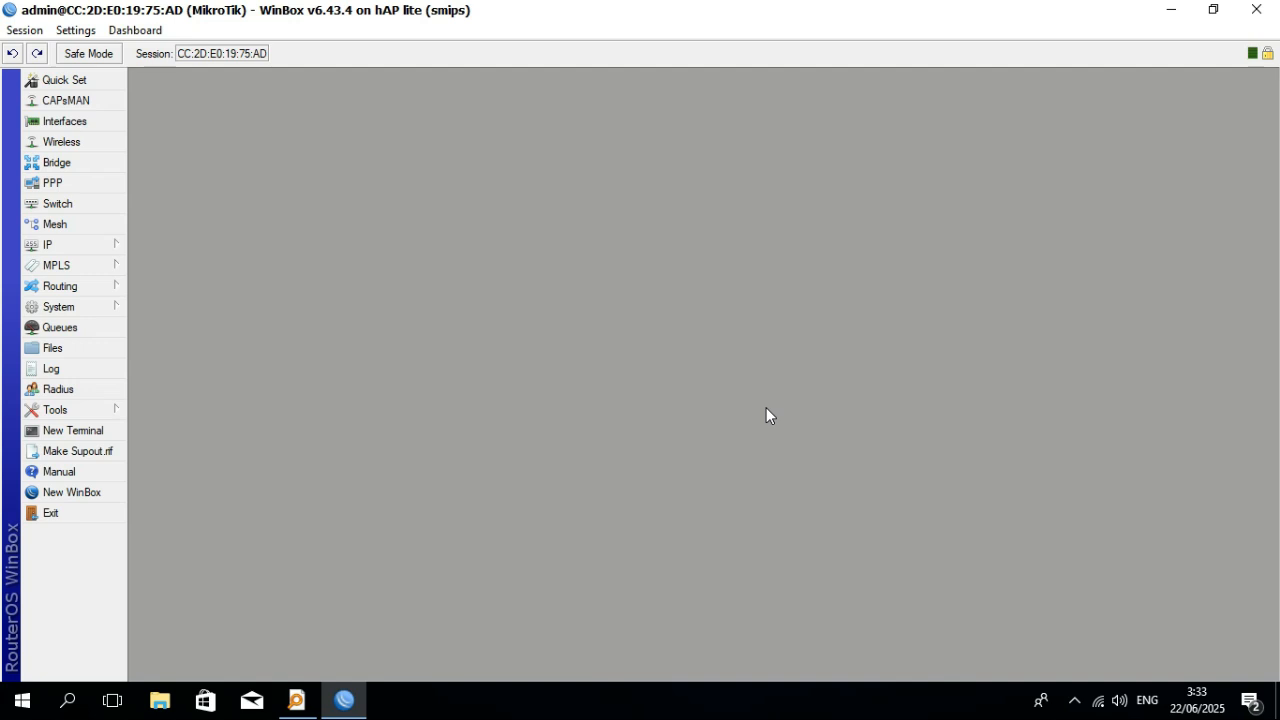
{"action": "left_click", "coordinate": [1074, 700]}
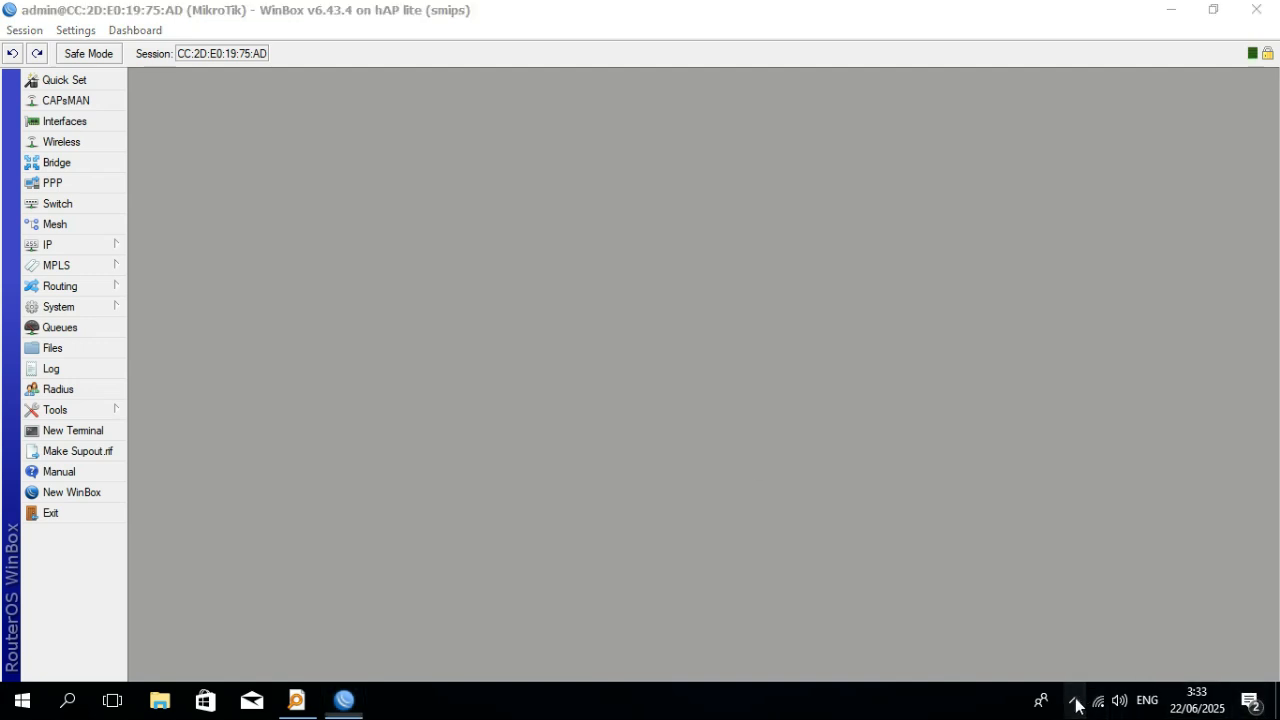